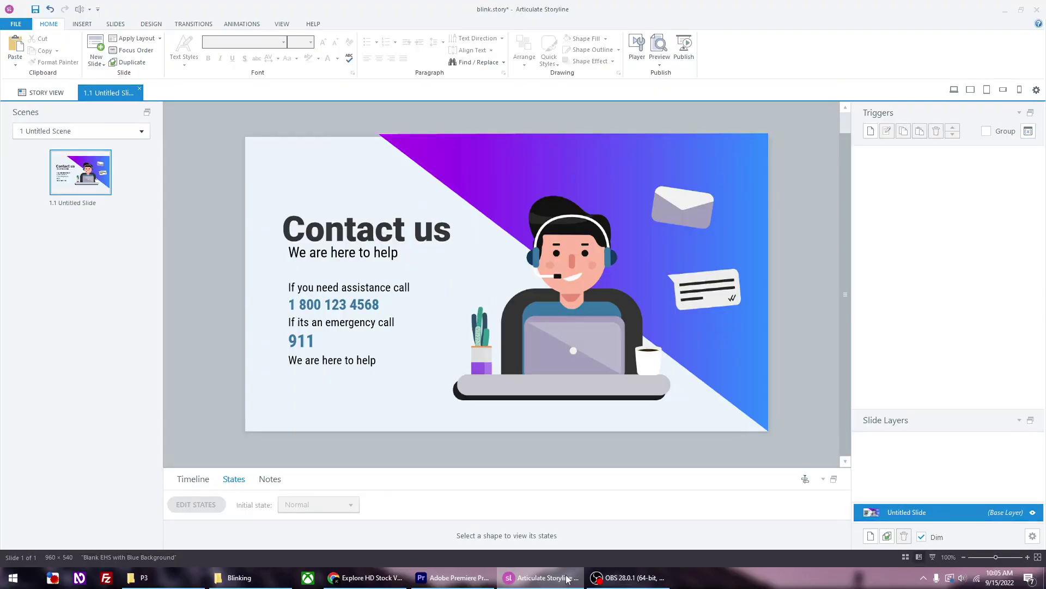
# Step: Show the Contact us slide's six objects in an enlarged Timeline panel and select the headset character
pyautogui.click(193, 479)
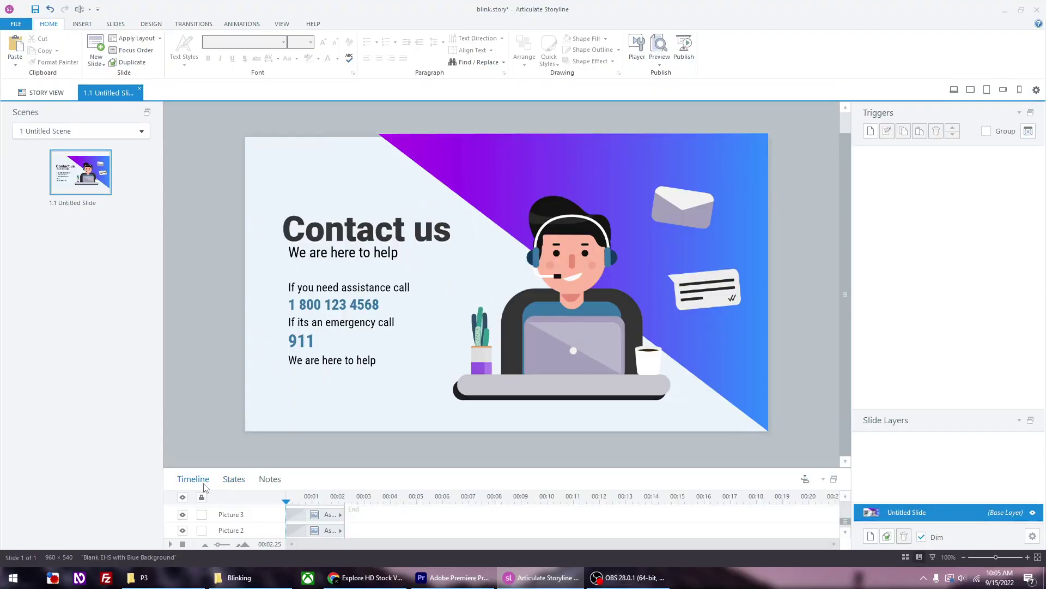
pyautogui.moveTo(347, 470); pyautogui.dragTo(354, 406)
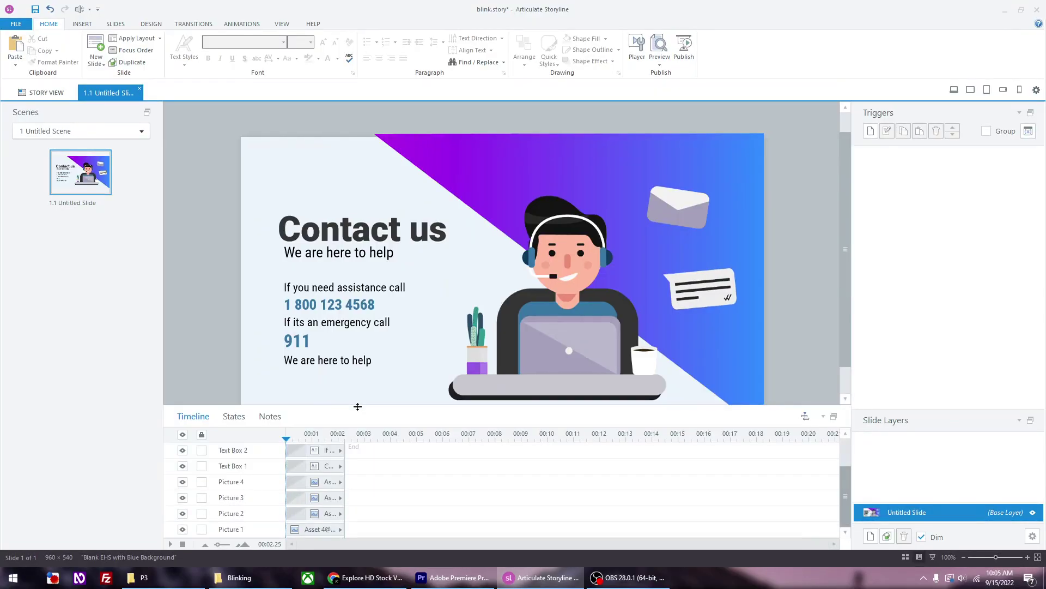
pyautogui.scroll(-3, 843, 236)
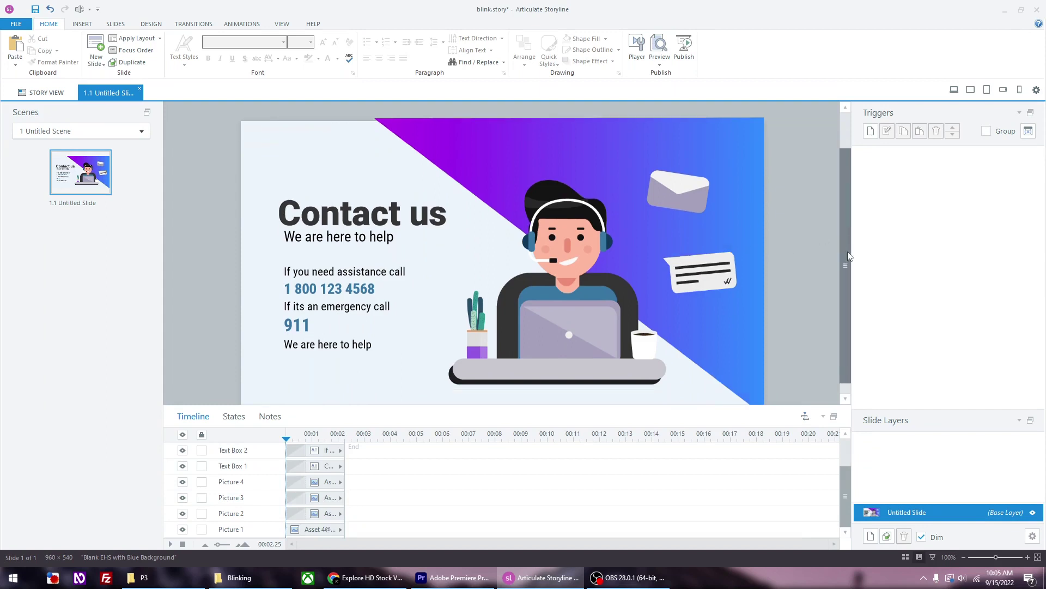
pyautogui.click(590, 284)
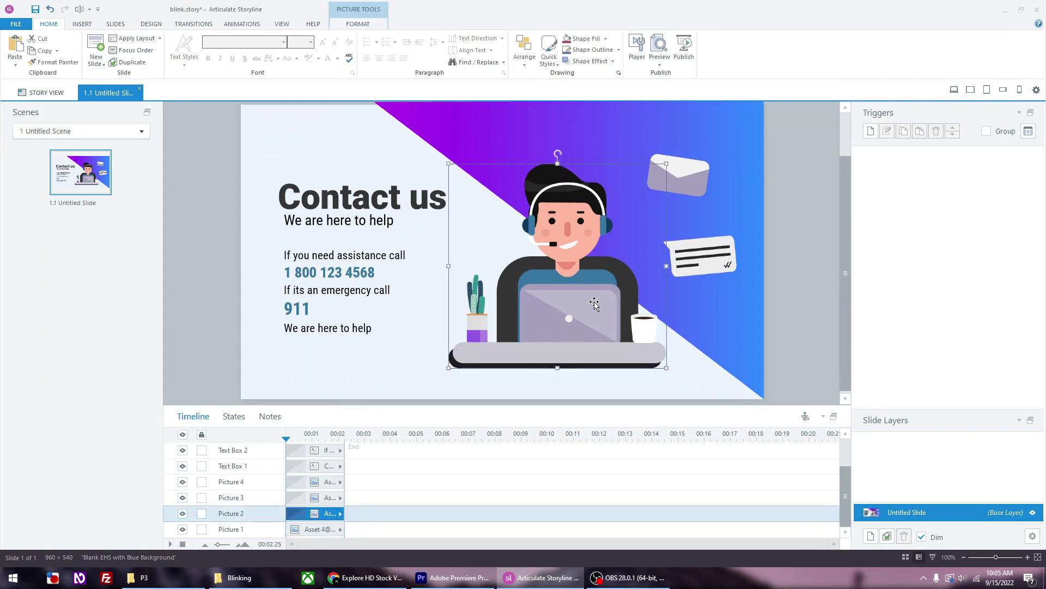
# Step: Duplicate the headset character's Normal state into a new state named Blink
pyautogui.click(236, 418)
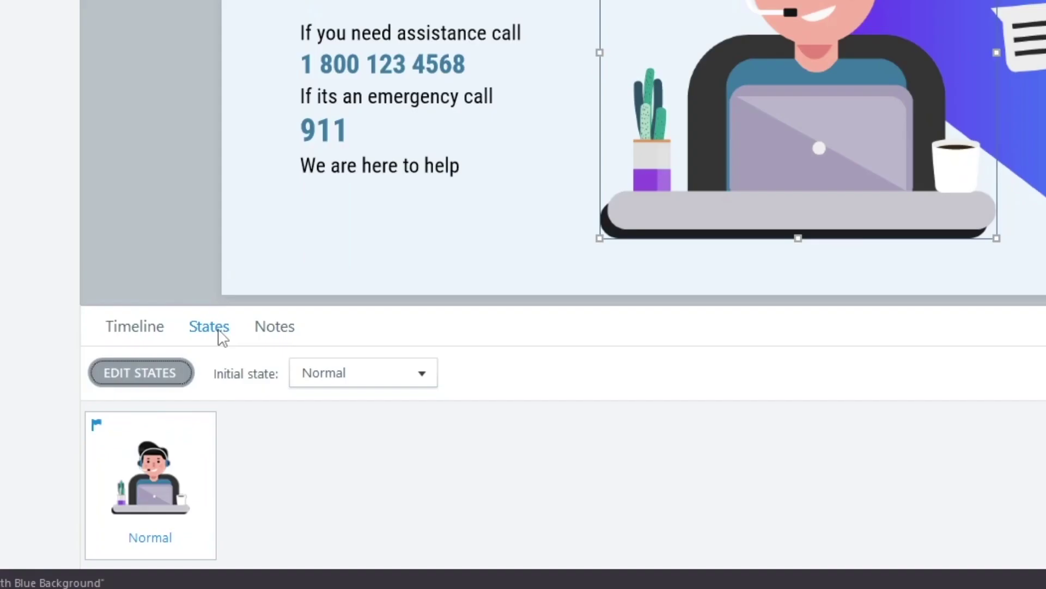
pyautogui.click(170, 374)
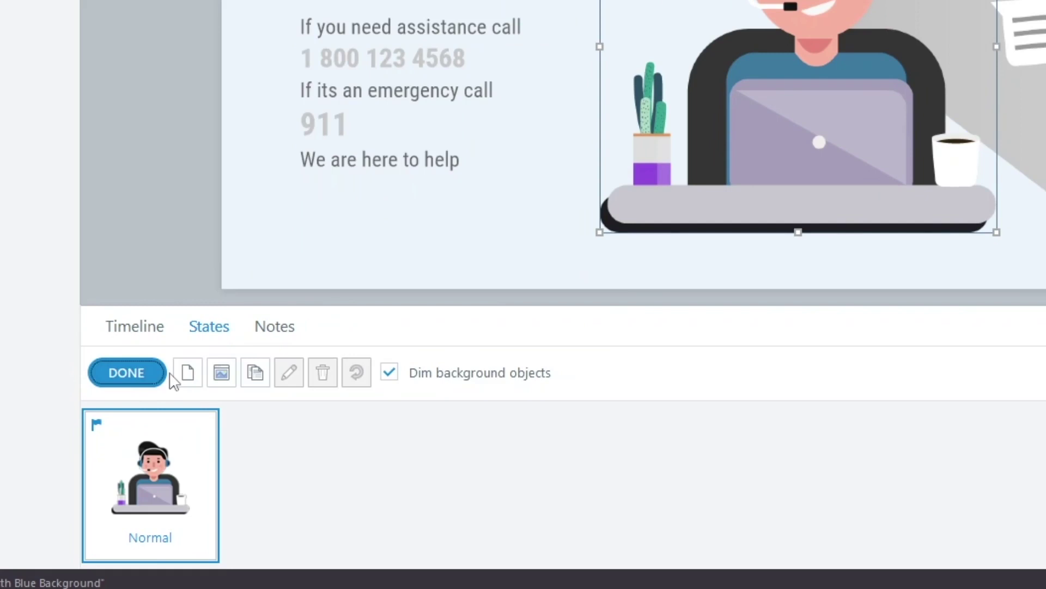
pyautogui.click(257, 376)
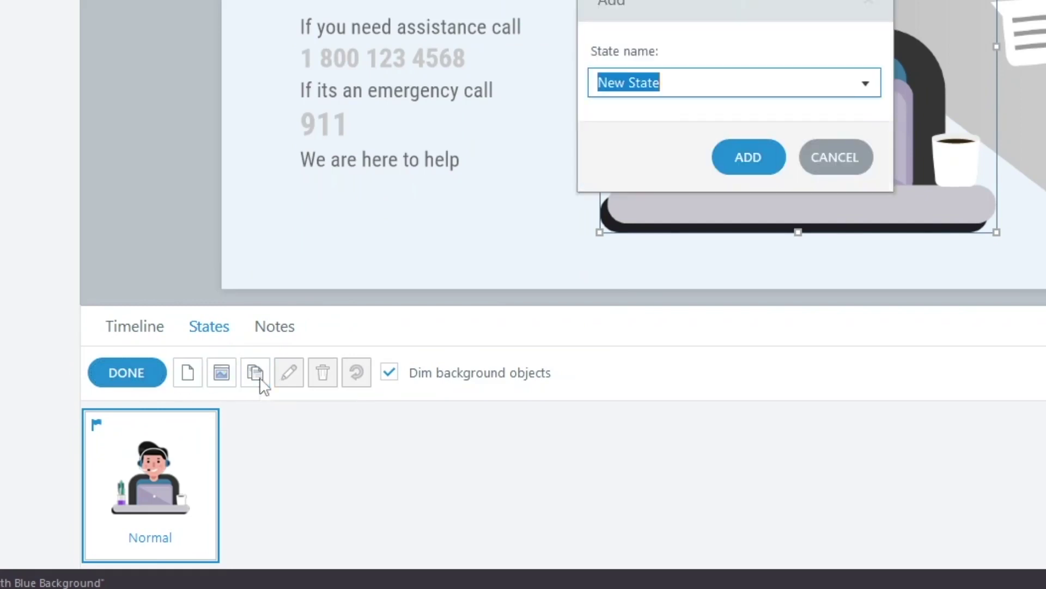
pyautogui.write('Blin')
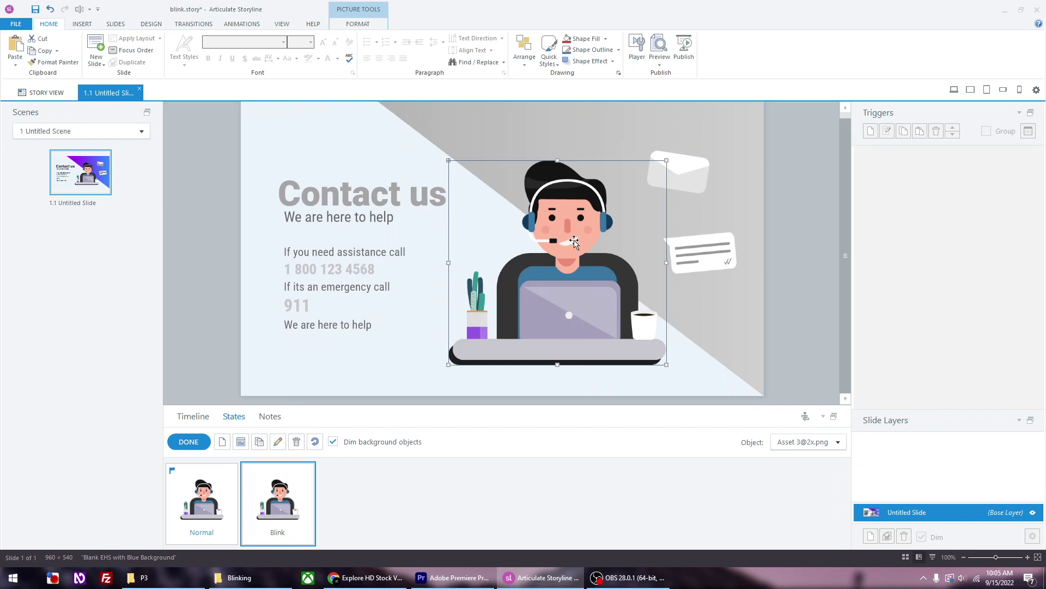
pyautogui.click(82, 24)
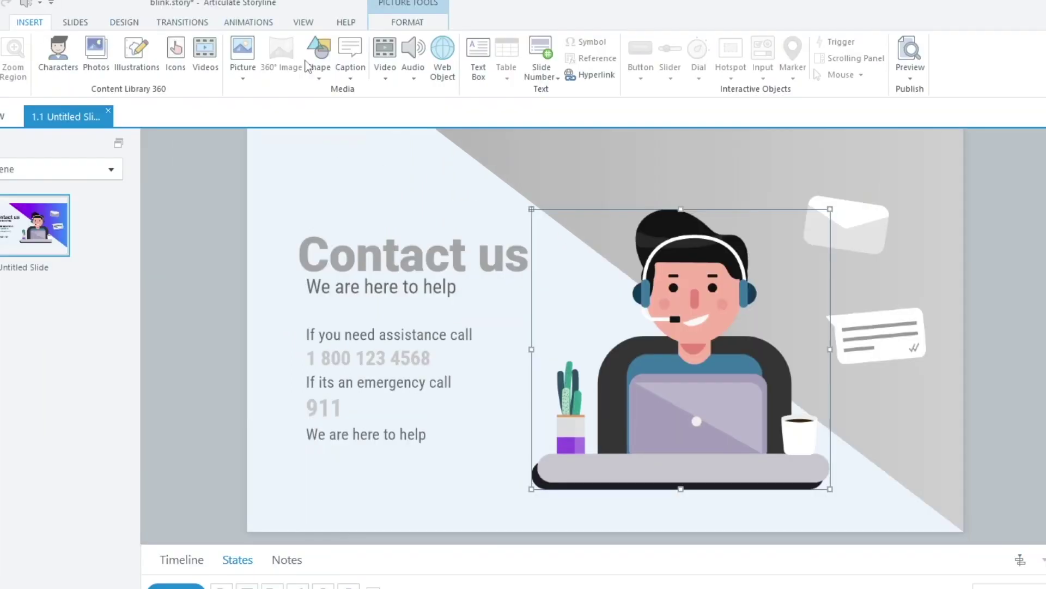
# Step: Draw a shape over the character's left eye and fill it with the eyedropped skin tone
pyautogui.click(292, 59)
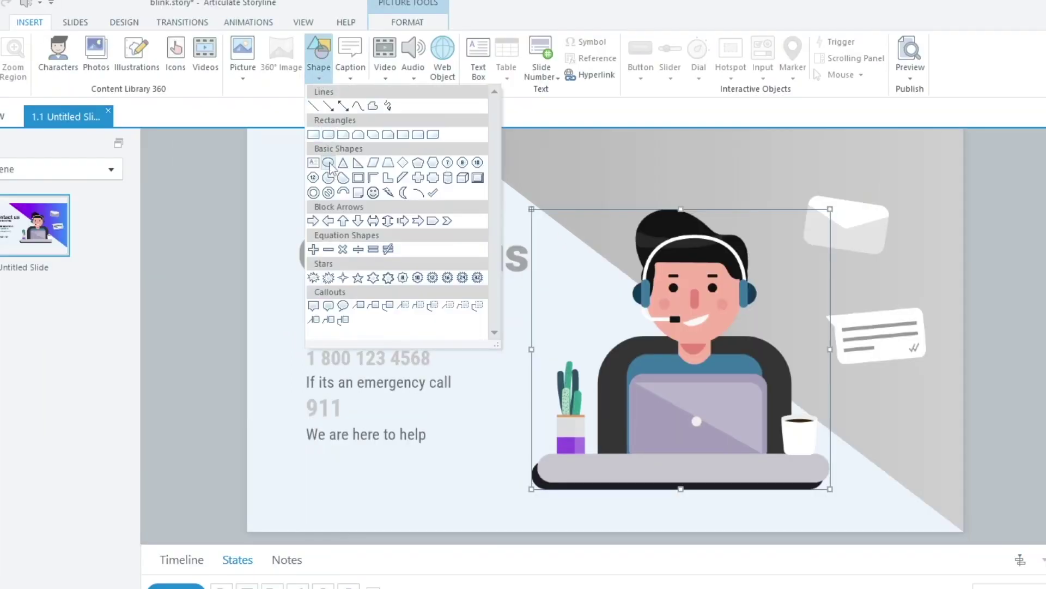
pyautogui.click(328, 163)
pyautogui.moveTo(550, 195); pyautogui.dragTo(567, 210)
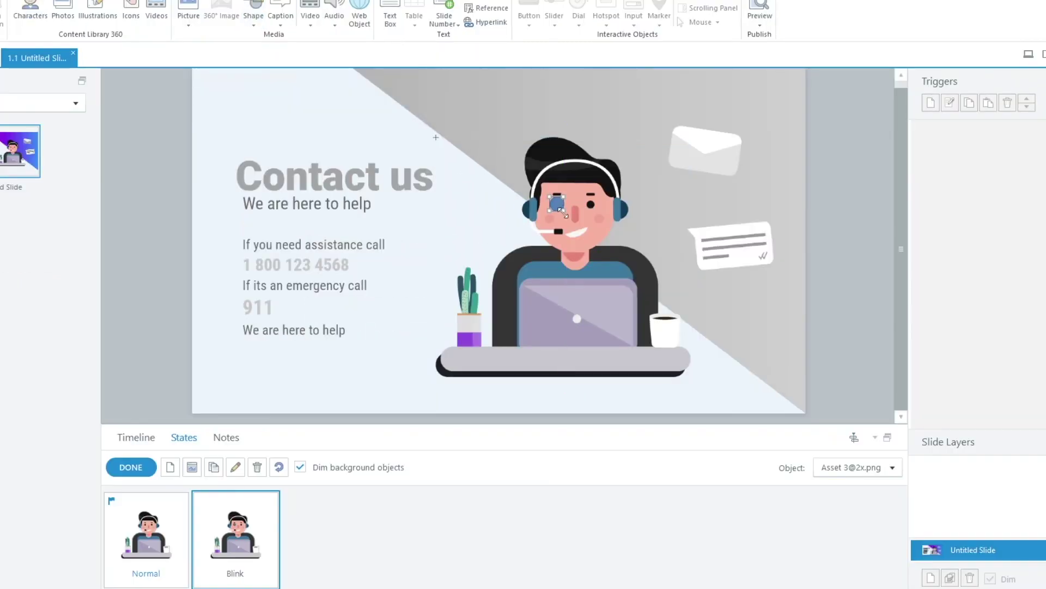
pyautogui.doubleClick(561, 212)
pyautogui.moveTo(533, 107); pyautogui.dragTo(286, 92)
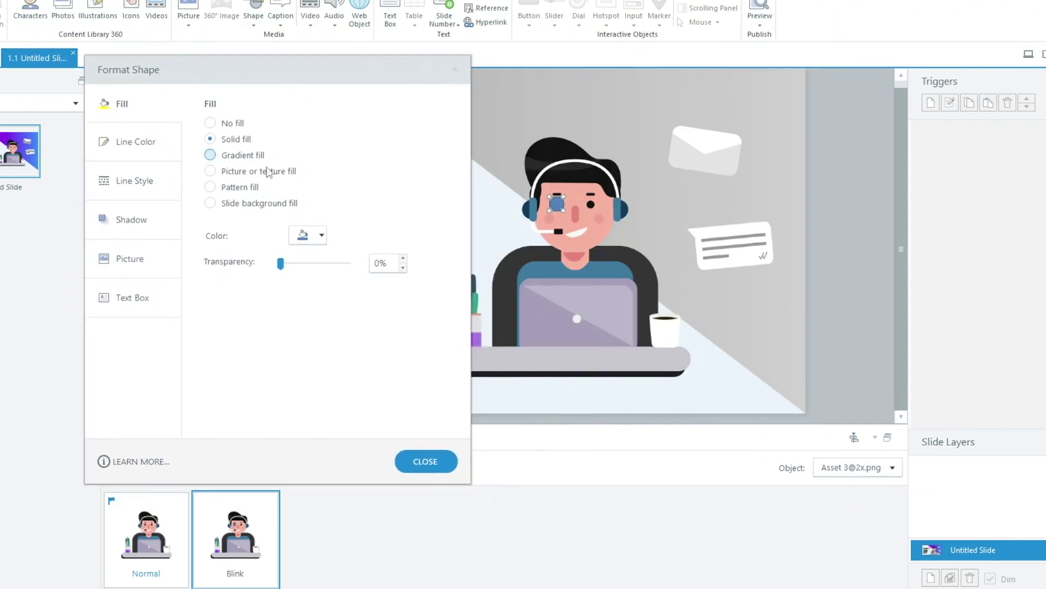
pyautogui.click(157, 141)
pyautogui.click(159, 113)
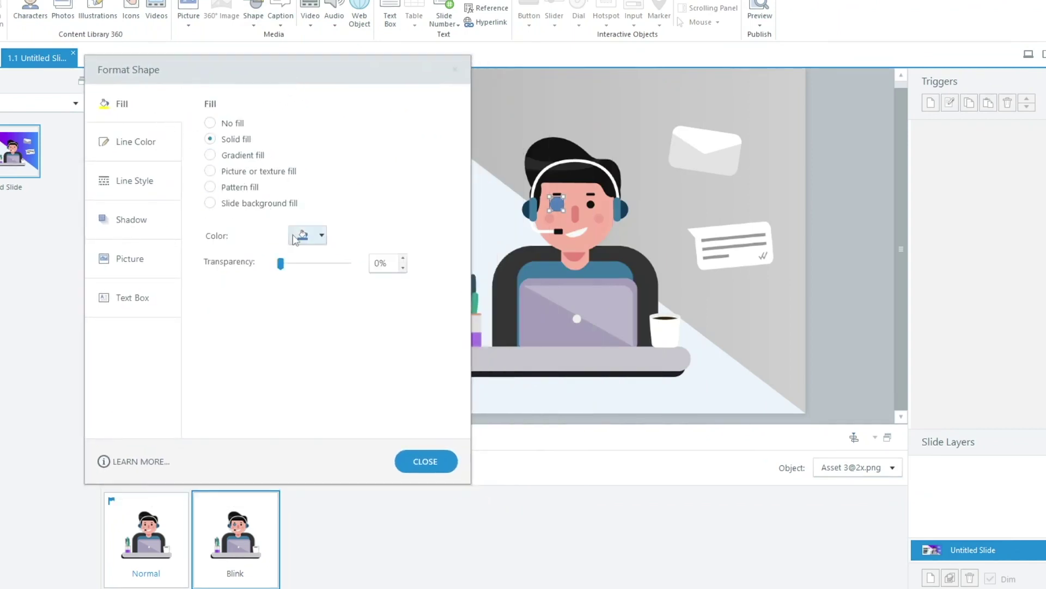
pyautogui.click(298, 236)
pyautogui.click(338, 357)
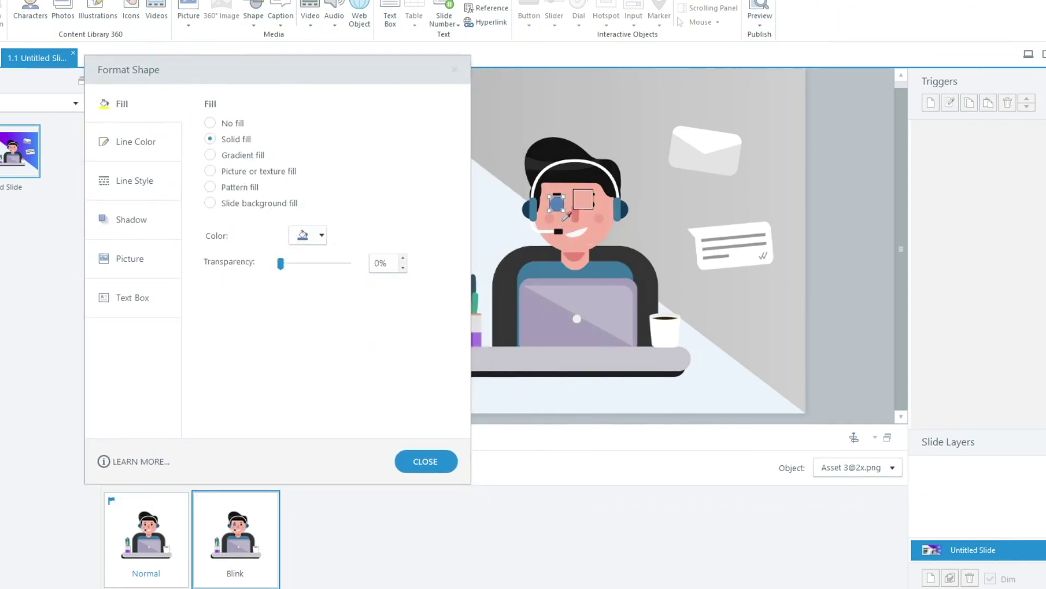
pyautogui.click(564, 218)
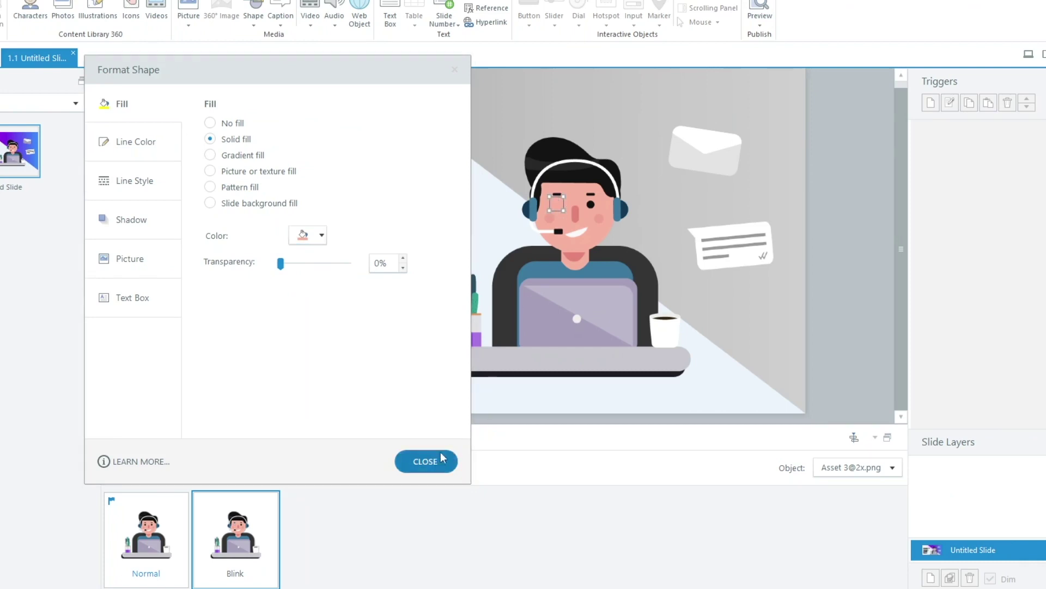
pyautogui.click(425, 461)
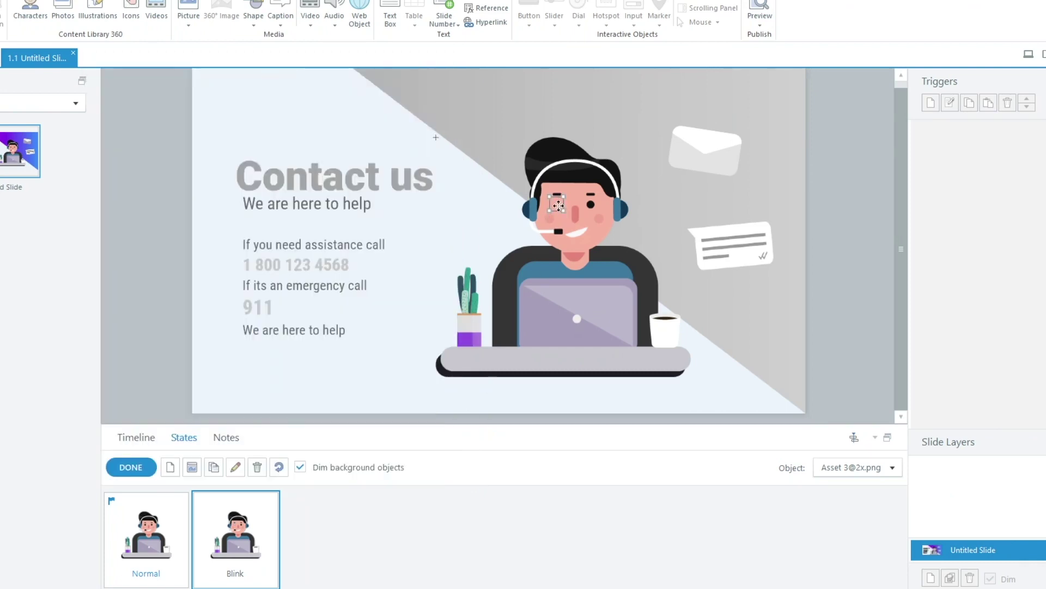
# Step: Cover the right eye with a matching skin patch, compare Normal and Blink, and finish editing states
pyautogui.moveTo(560, 206); pyautogui.dragTo(593, 208)
pyautogui.click(827, 211)
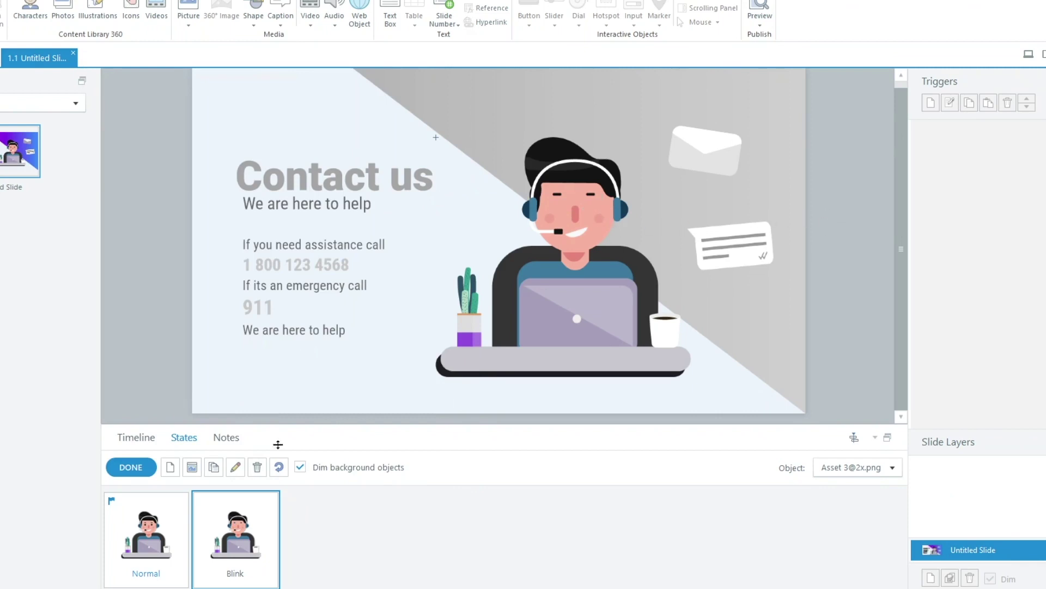
pyautogui.click(172, 516)
pyautogui.click(207, 522)
pyautogui.click(109, 499)
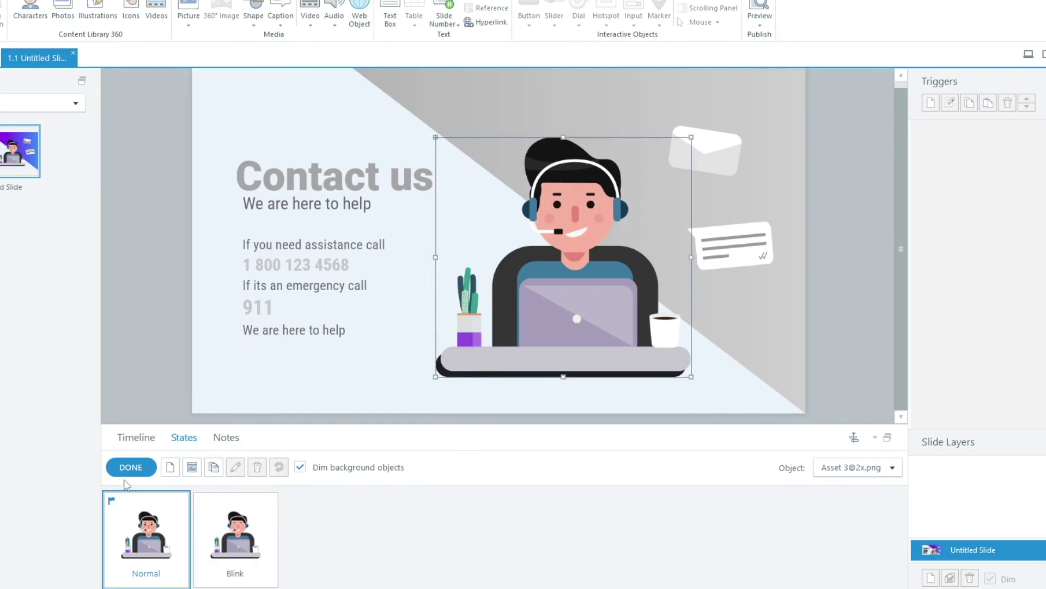
pyautogui.click(133, 468)
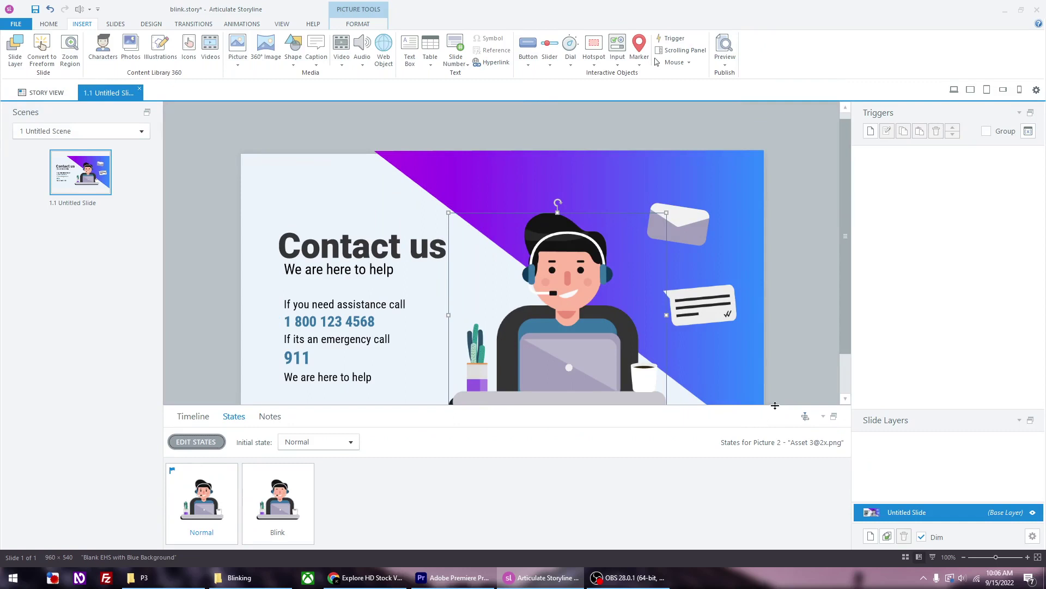
# Step: Draw a small square rectangle just off the slide's top-right corner
pyautogui.moveTo(775, 405)
pyautogui.mouseDown()
pyautogui.moveTo(776, 457)
pyautogui.moveTo(776, 407)
pyautogui.mouseUp()
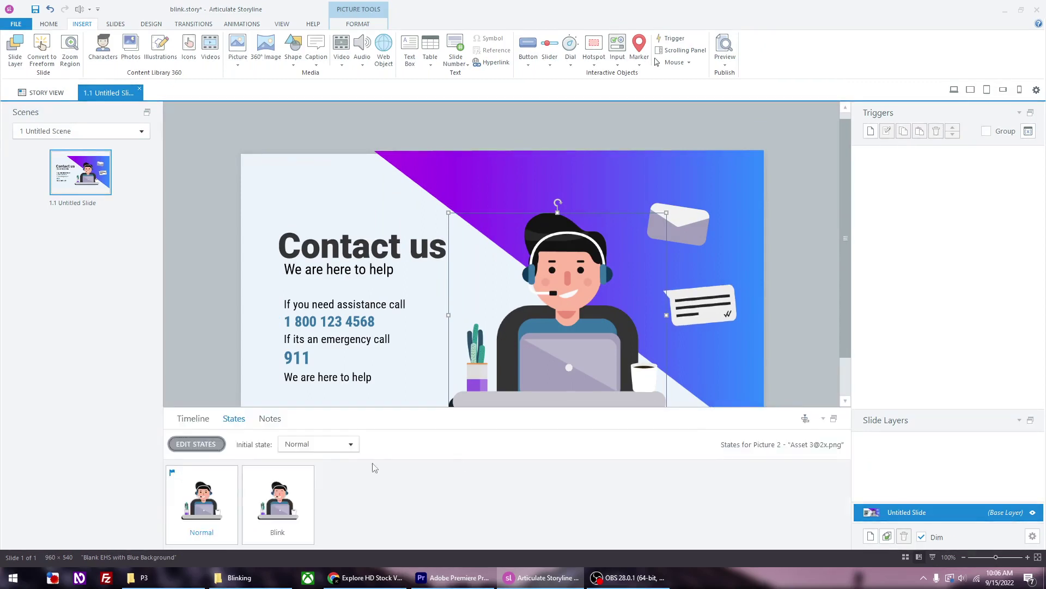
pyautogui.click(205, 418)
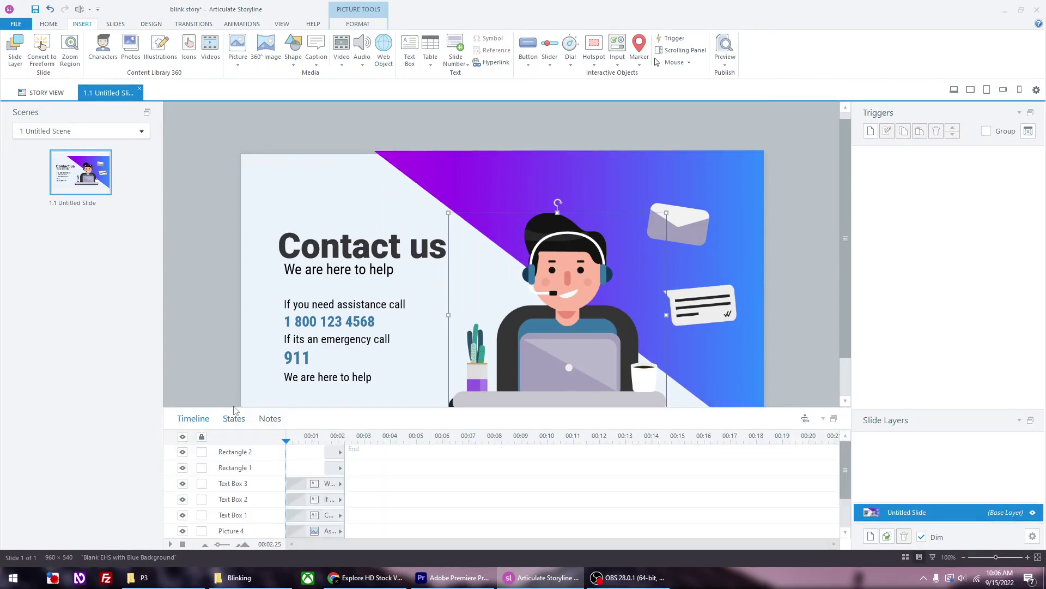
pyautogui.click(293, 52)
pyautogui.click(292, 105)
pyautogui.moveTo(776, 131); pyautogui.dragTo(803, 158)
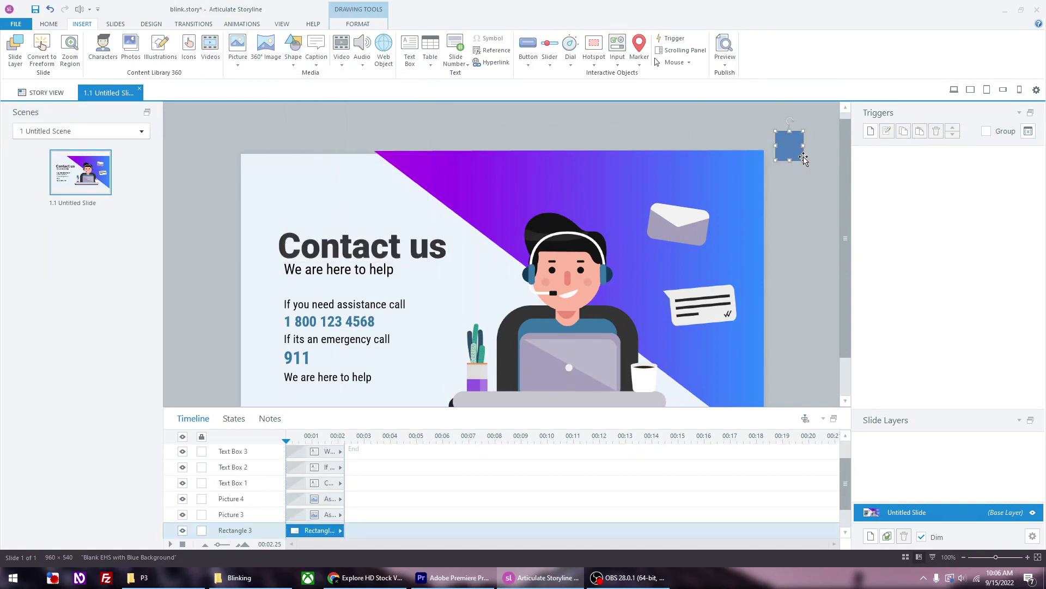
pyautogui.click(822, 192)
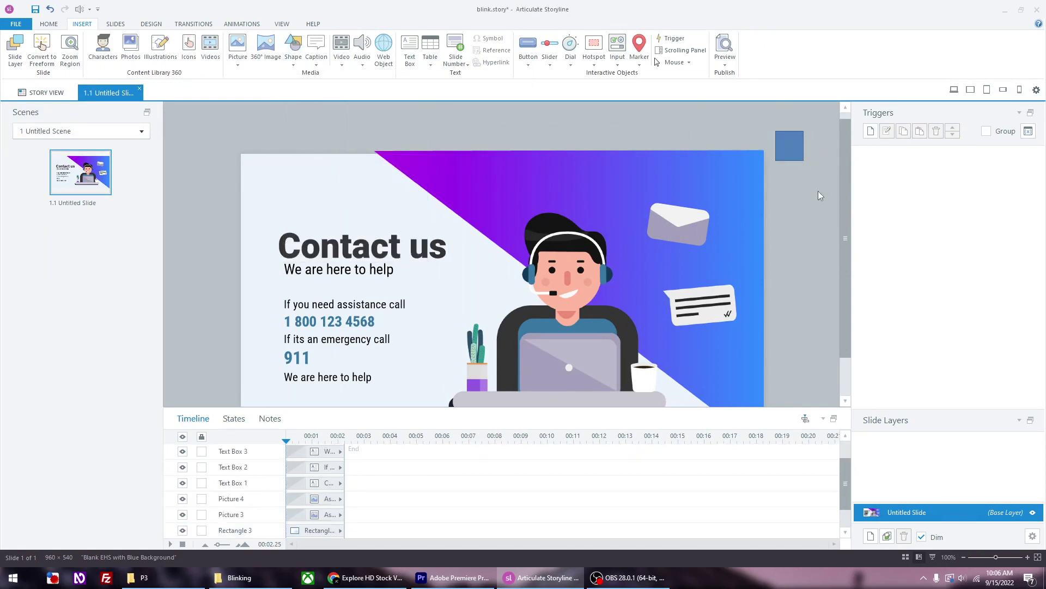
# Step: Delete the extra unfilled rectangle and move Rectangle 3 to about X 974, Y -7
pyautogui.moveTo(798, 154); pyautogui.dragTo(804, 175)
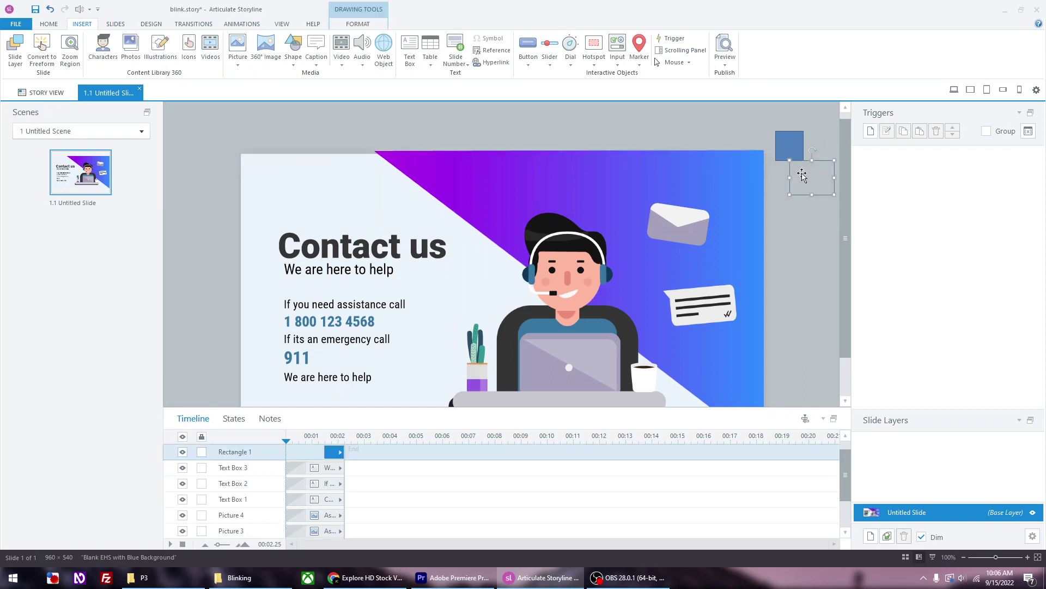
pyautogui.press('Delete')
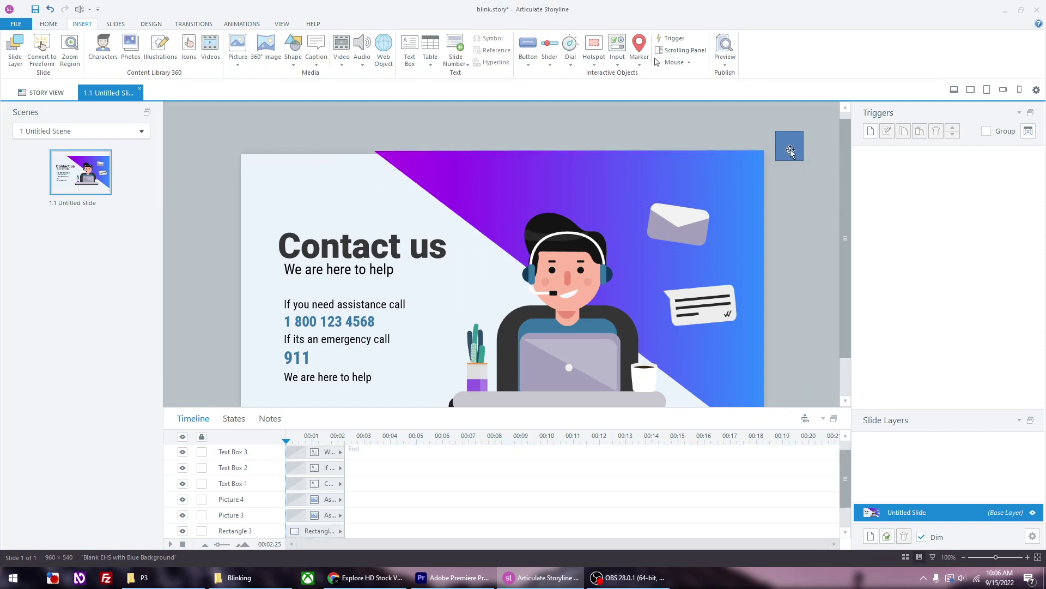
pyautogui.moveTo(789, 148); pyautogui.dragTo(784, 171)
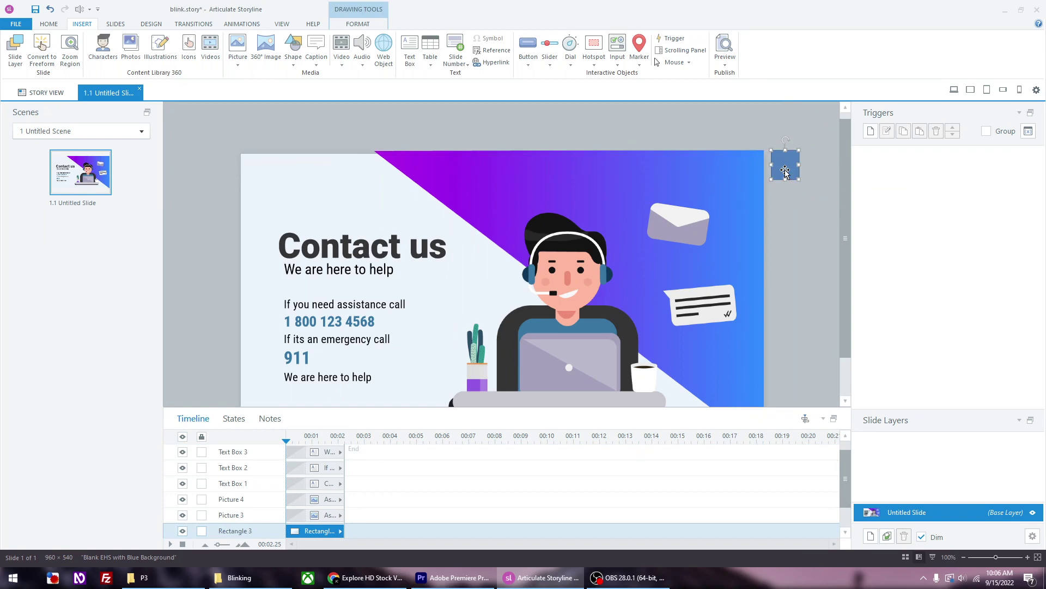
# Step: Add a leftward line motion path to Rectangle 3 ending past the slide's left edge
pyautogui.click(242, 25)
pyautogui.click(265, 61)
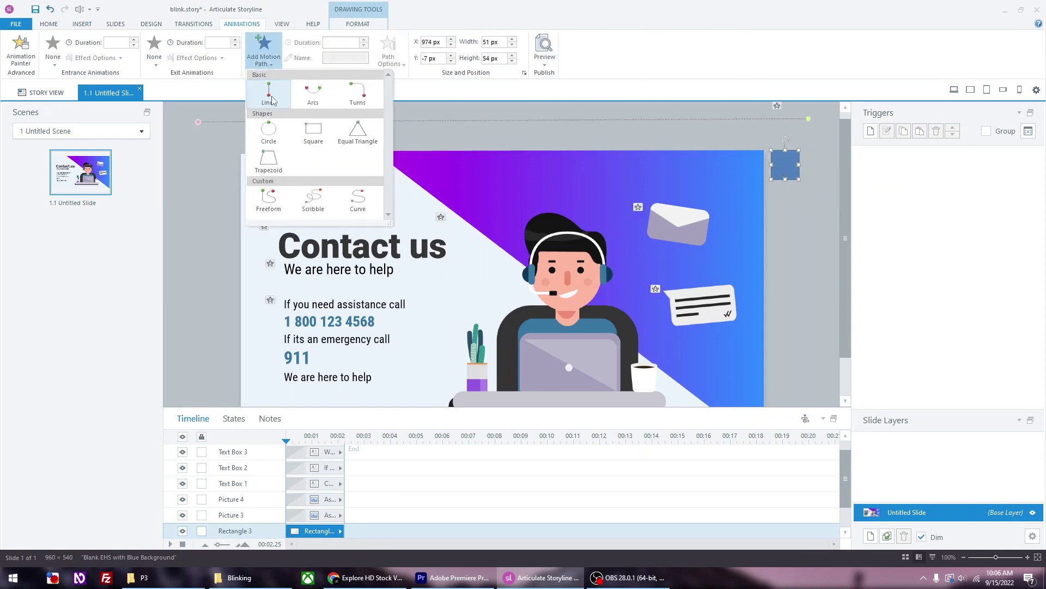
pyautogui.click(273, 100)
pyautogui.click(388, 55)
pyautogui.click(410, 122)
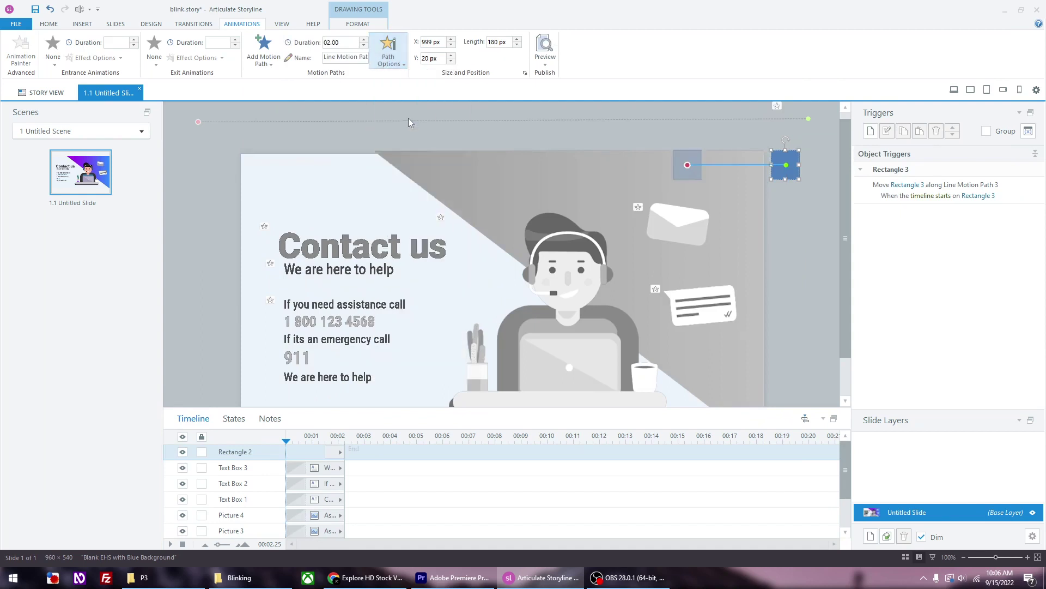
pyautogui.moveTo(688, 165); pyautogui.dragTo(190, 171)
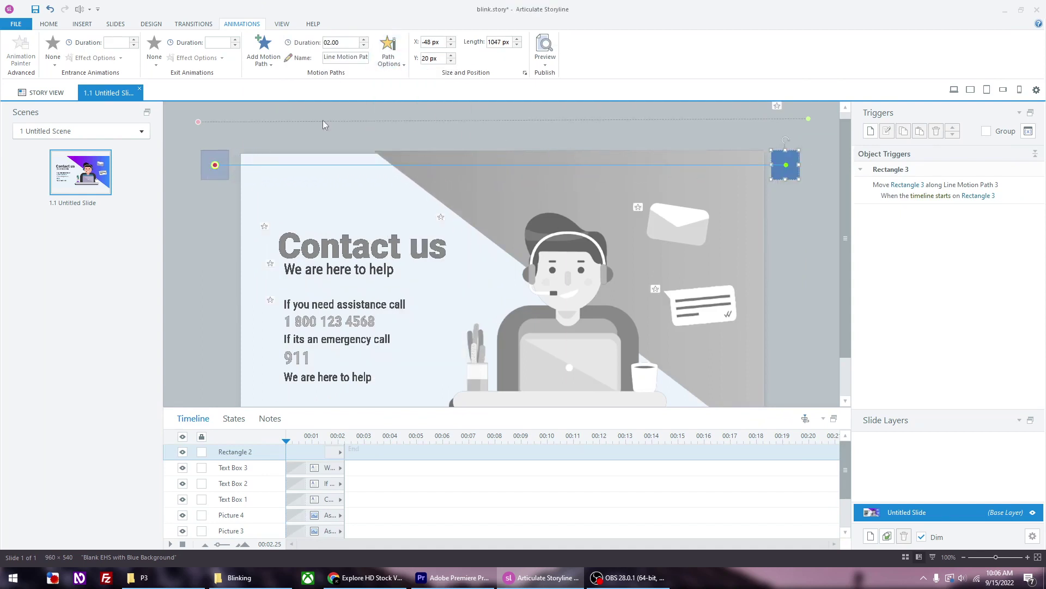
# Step: Set the motion path's Easing Direction to None and reselect Rectangle 3
pyautogui.click(388, 54)
pyautogui.moveTo(432, 265)
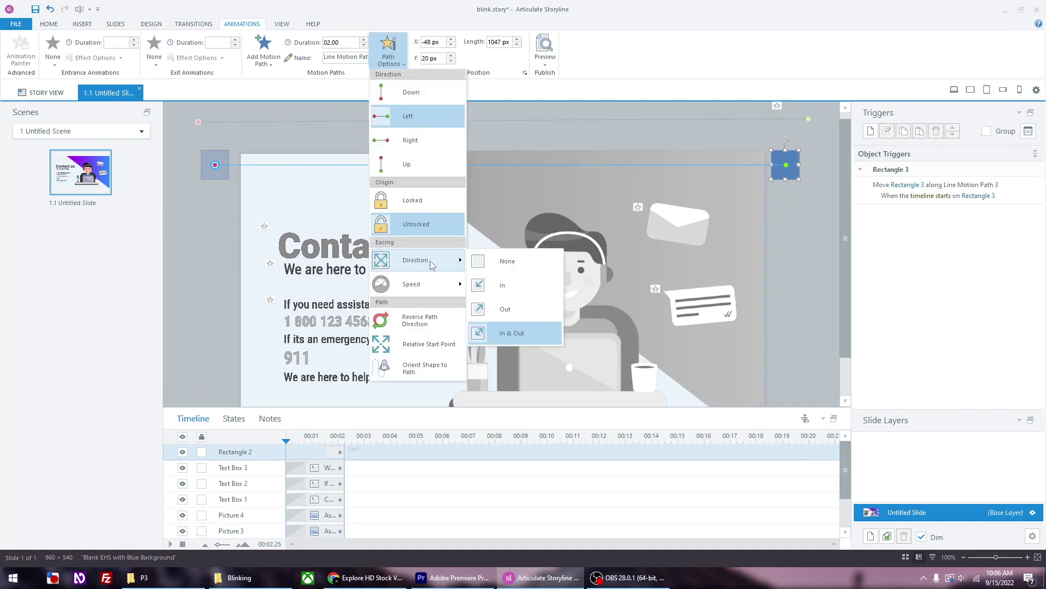
pyautogui.click(507, 261)
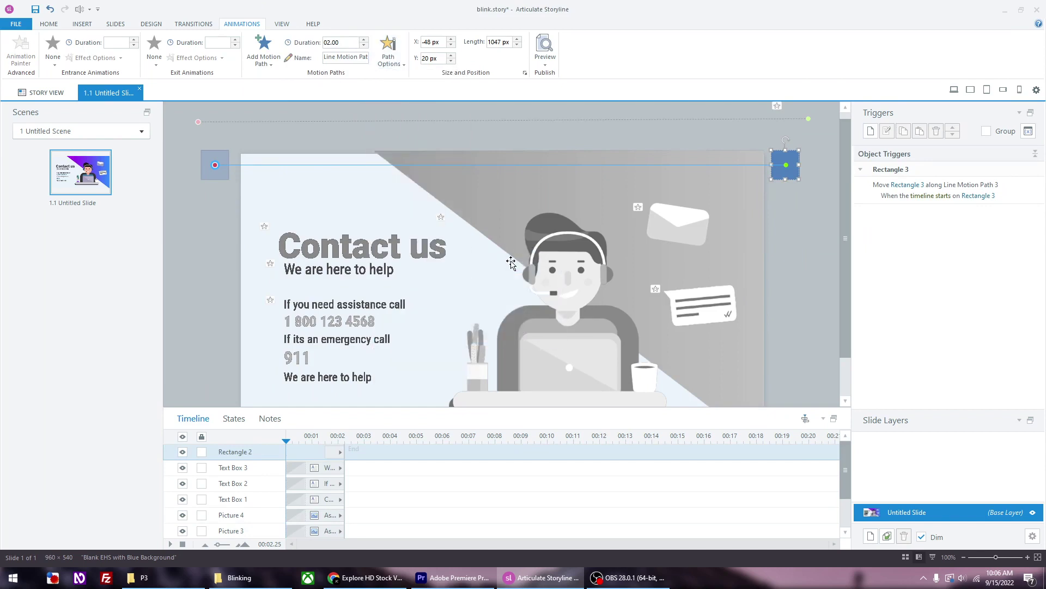
pyautogui.click(812, 213)
pyautogui.click(806, 120)
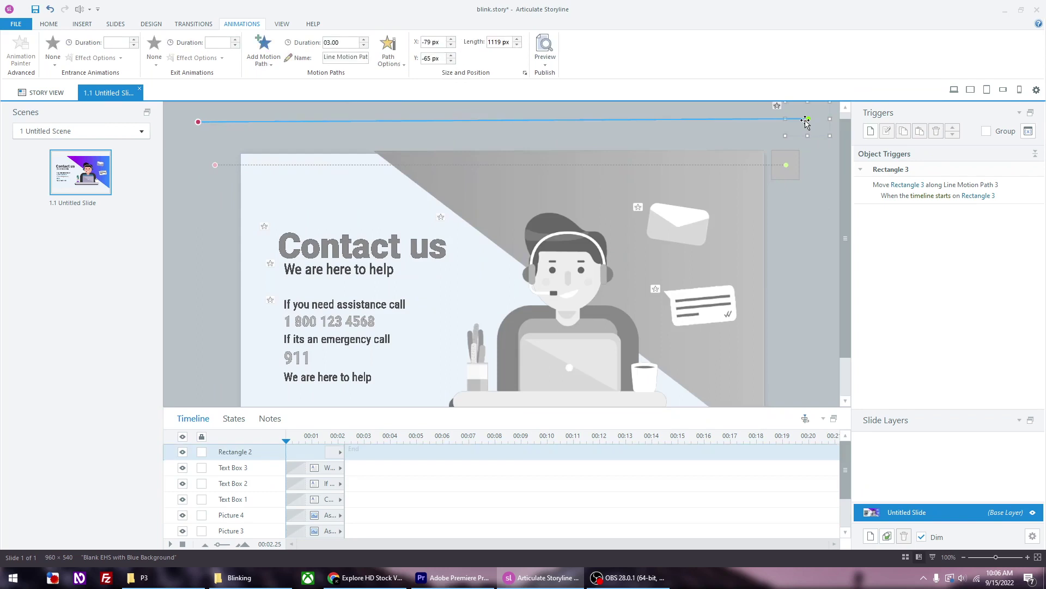
pyautogui.click(807, 145)
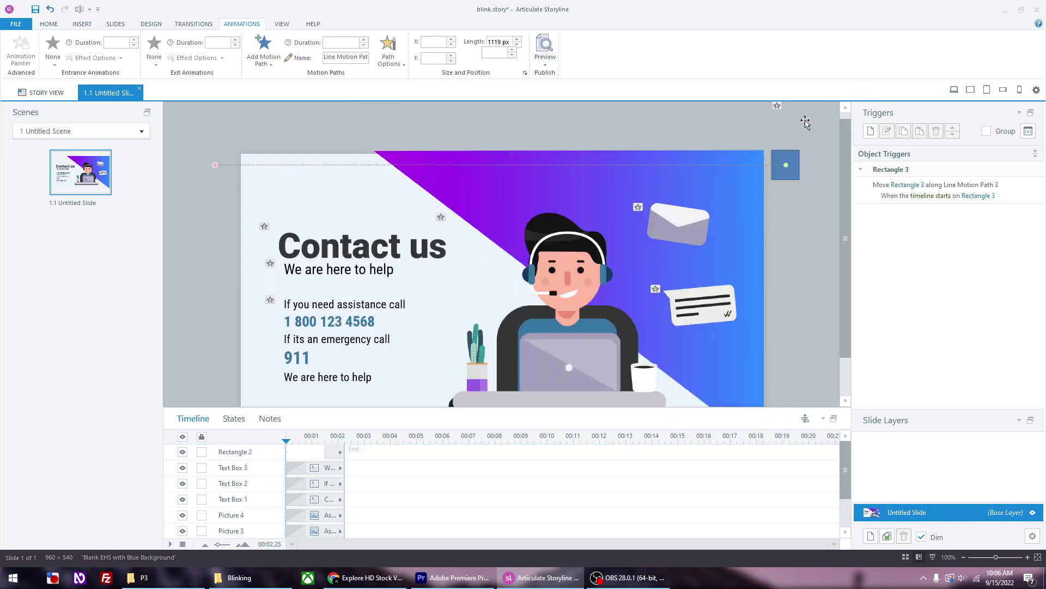
pyautogui.click(793, 178)
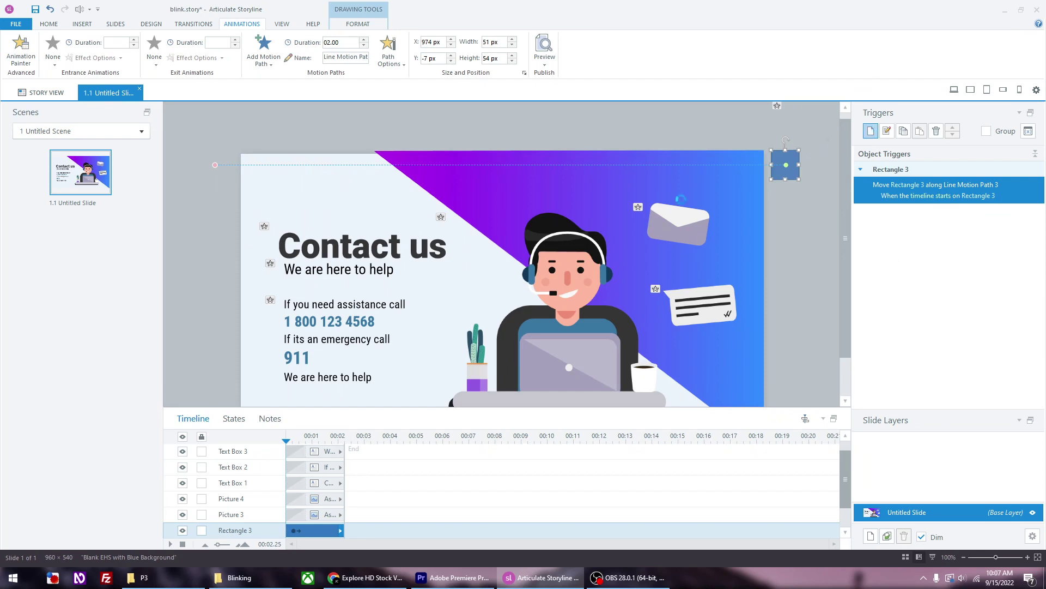
# Step: Create a Change state of trigger: Picture 2 to Blink when Rectangle 3 leaves the slide
pyautogui.click(871, 131)
pyautogui.click(368, 235)
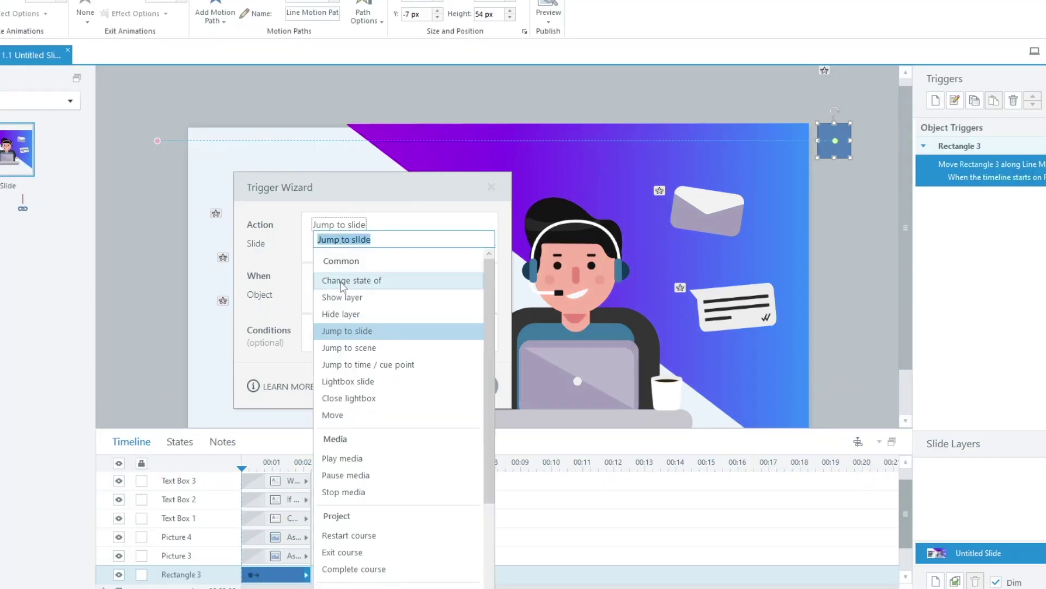
pyautogui.click(343, 282)
pyautogui.click(344, 245)
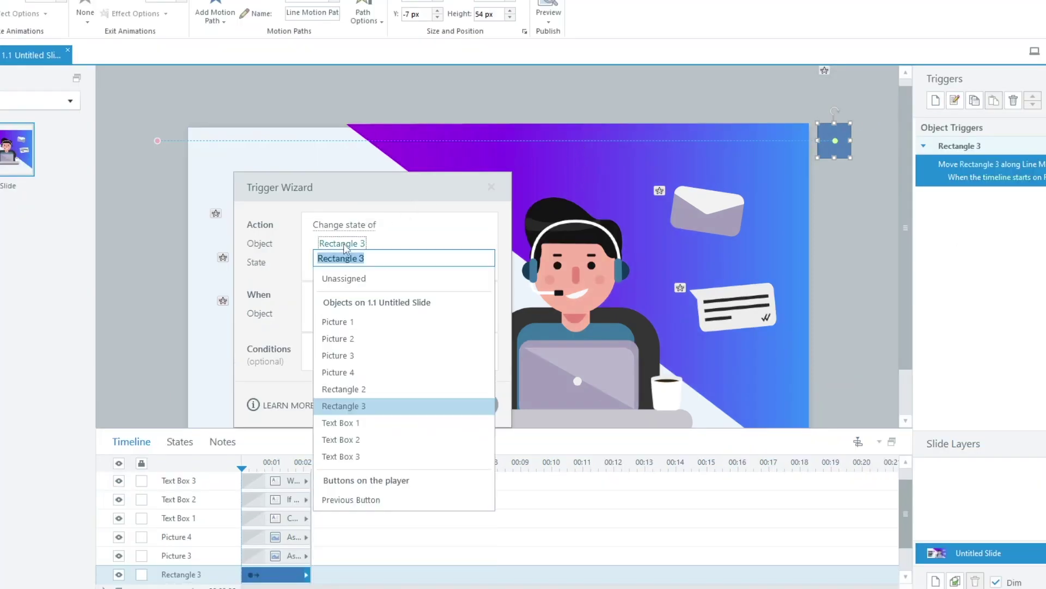
pyautogui.click(352, 339)
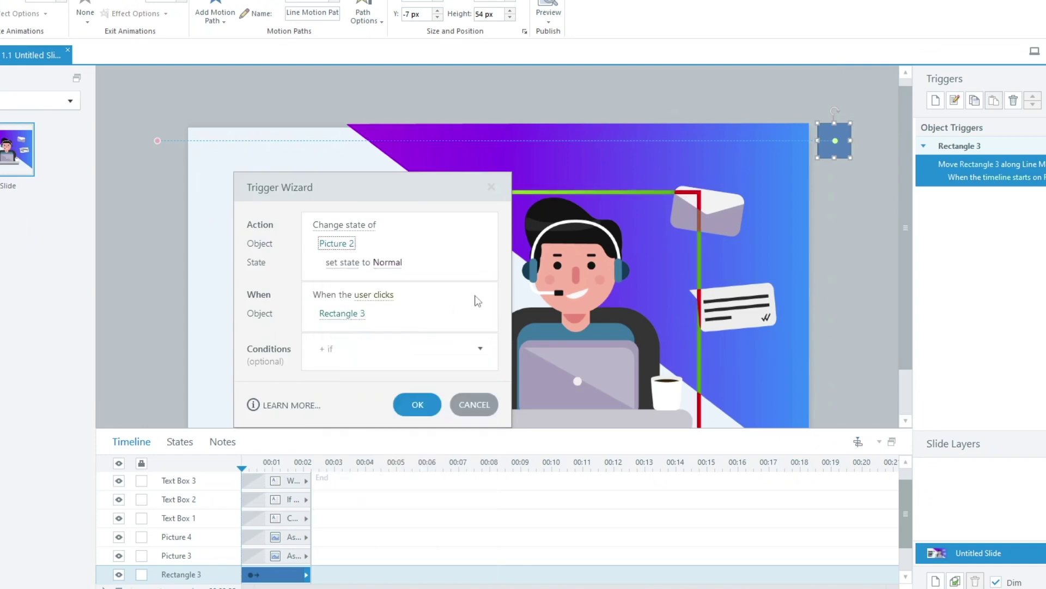
pyautogui.moveTo(446, 182); pyautogui.dragTo(304, 190)
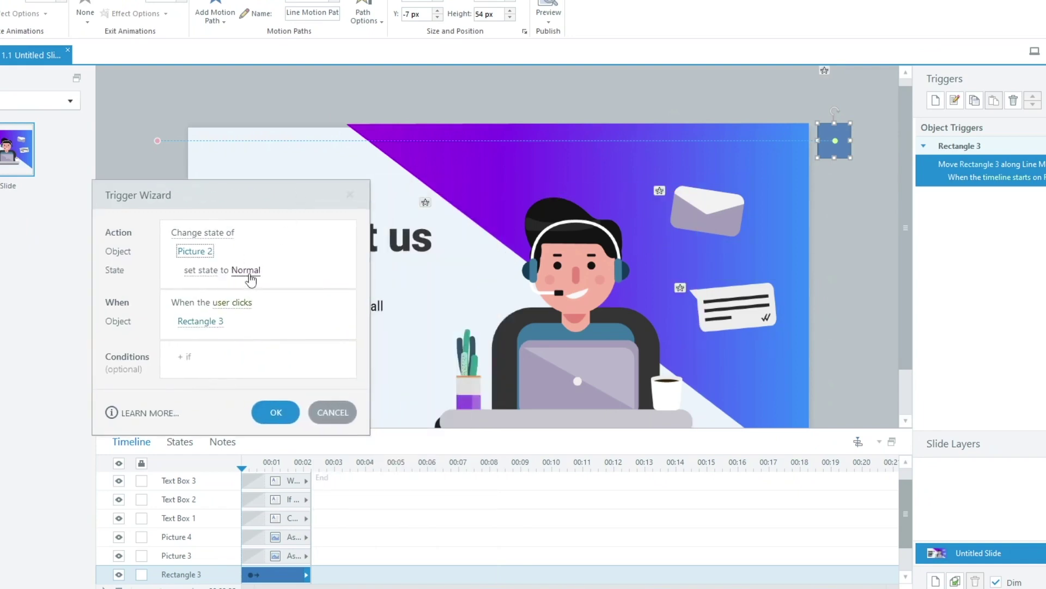
pyautogui.click(250, 278)
pyautogui.click(200, 331)
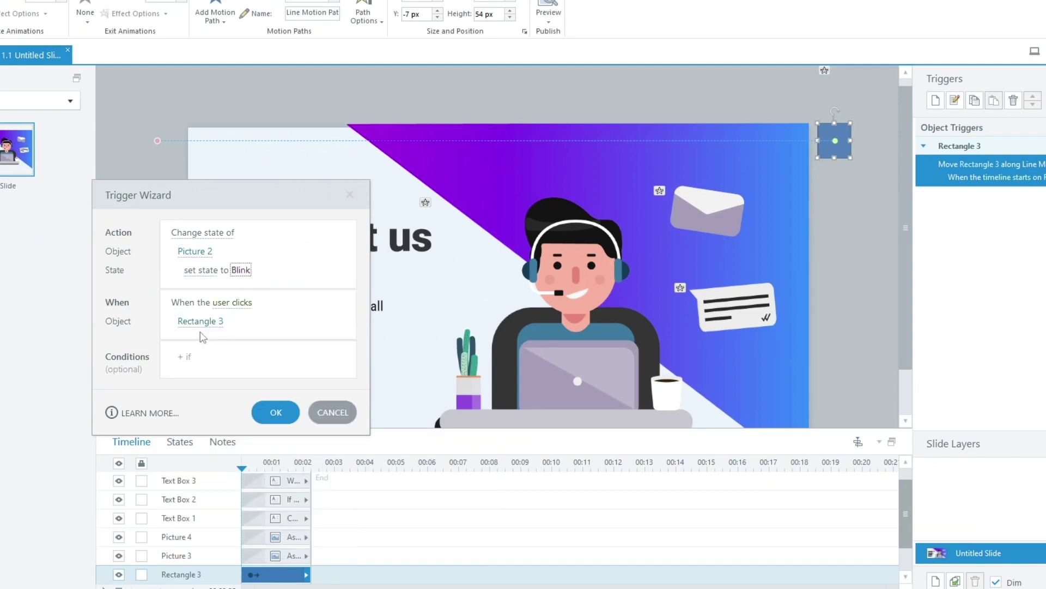
pyautogui.click(229, 303)
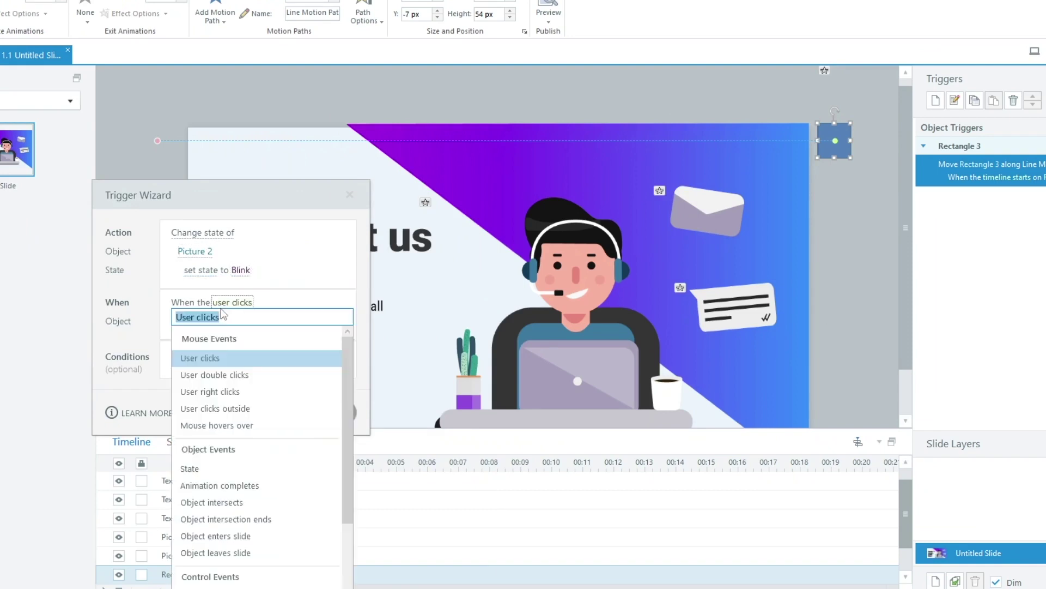
pyautogui.click(238, 553)
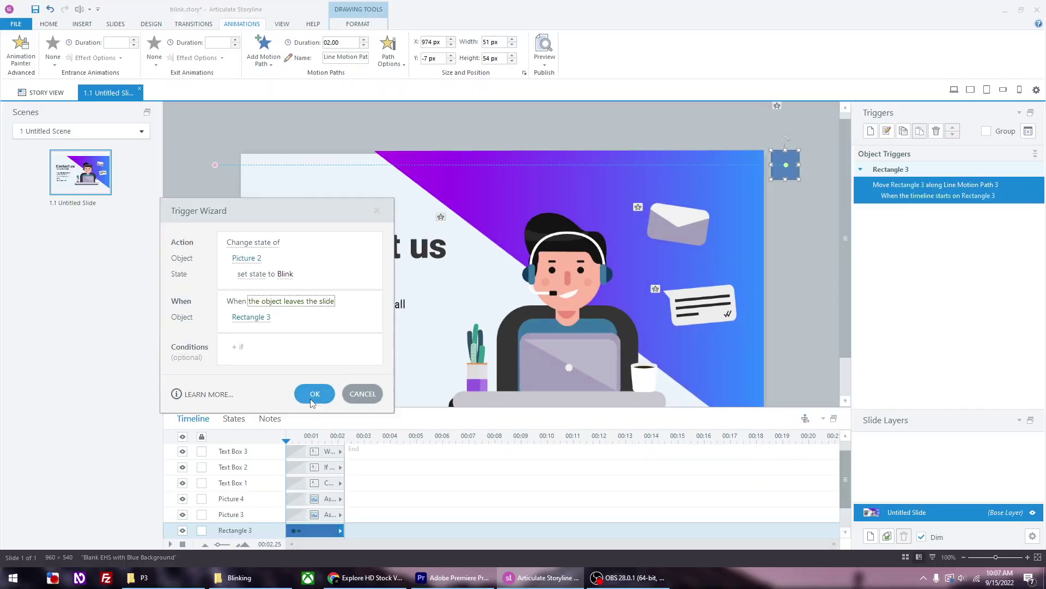
pyautogui.click(271, 419)
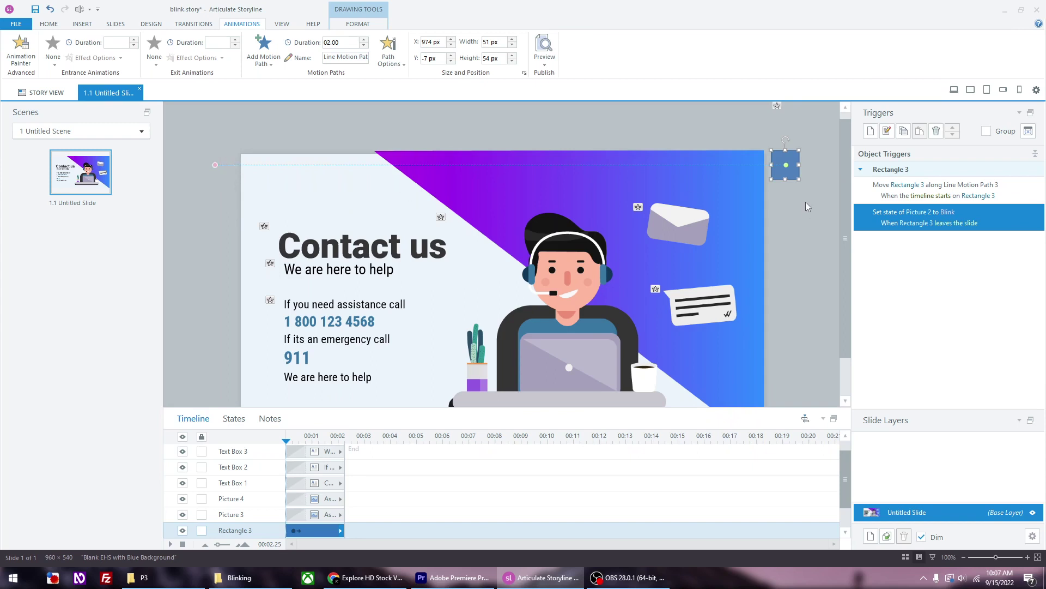
# Step: Create a trigger setting Picture 2 to Normal when Rectangle 3's Line Motion Path 3 completes
pyautogui.click(870, 130)
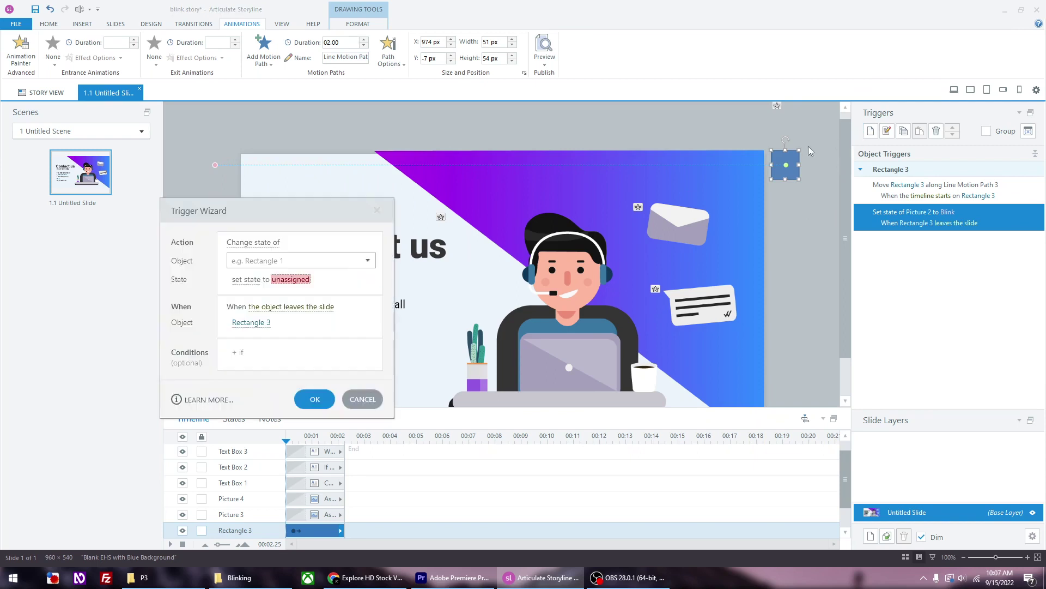
pyautogui.click(256, 261)
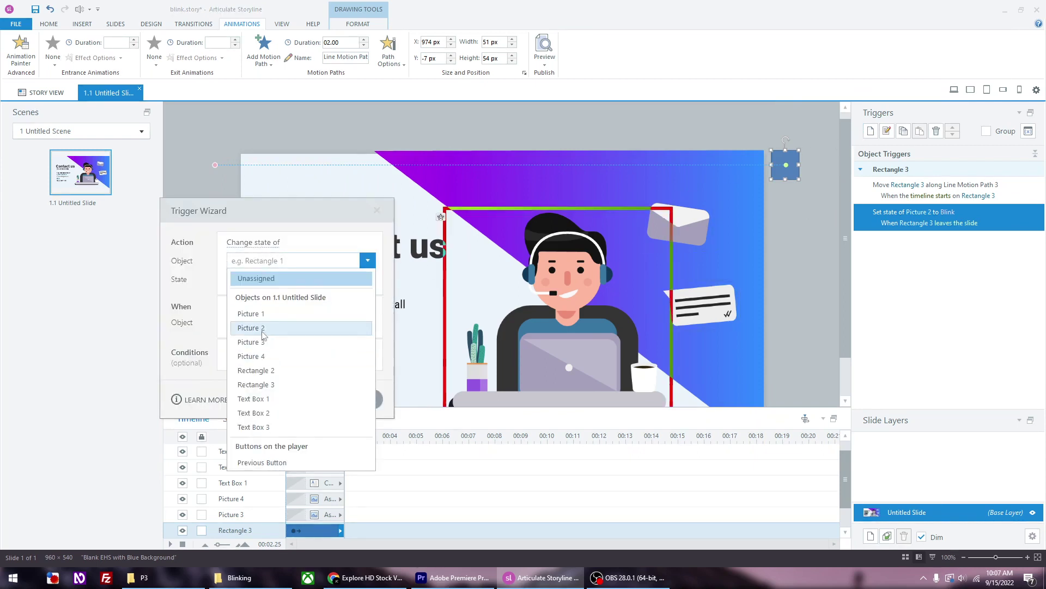
pyautogui.click(262, 328)
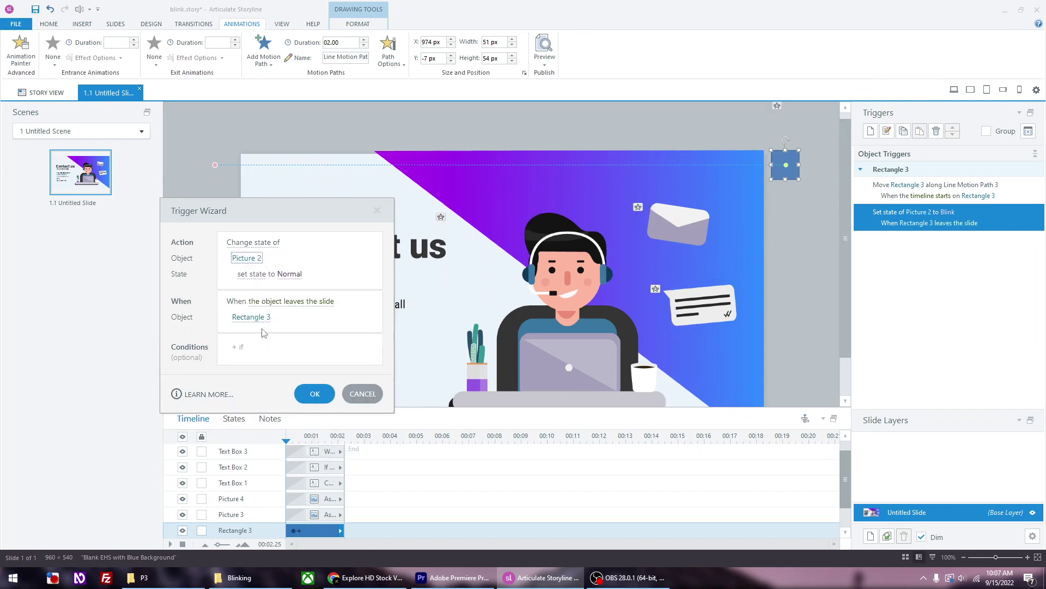
pyautogui.click(285, 301)
pyautogui.click(284, 457)
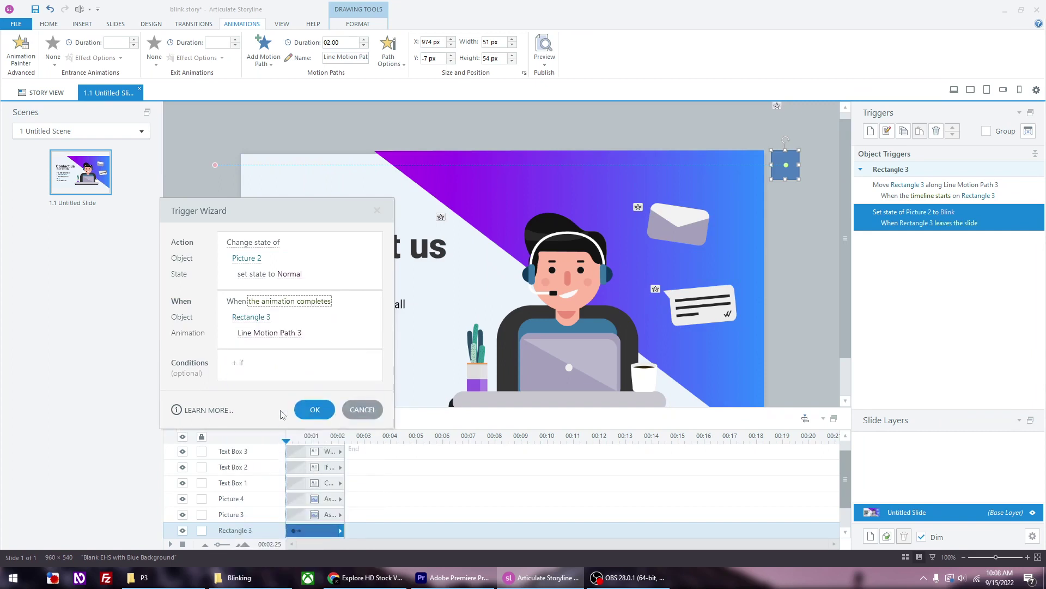
pyautogui.click(310, 411)
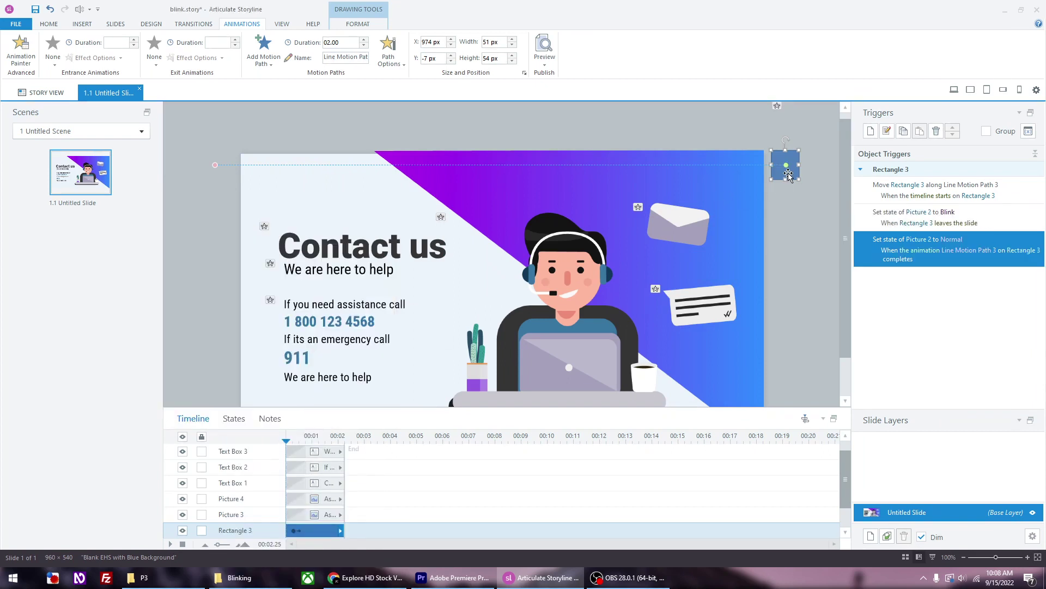
pyautogui.click(763, 142)
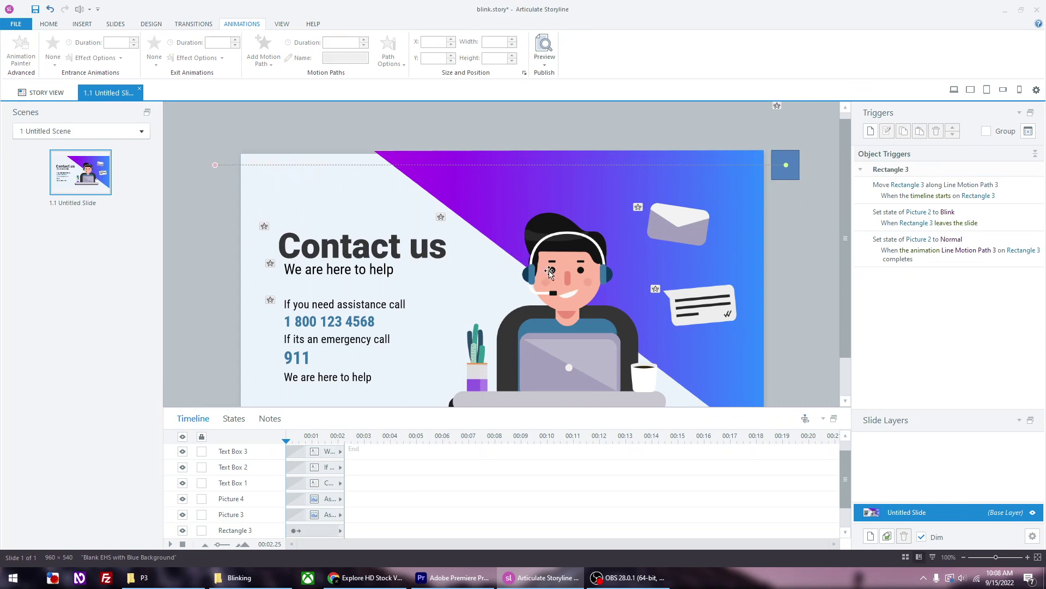
pyautogui.click(544, 67)
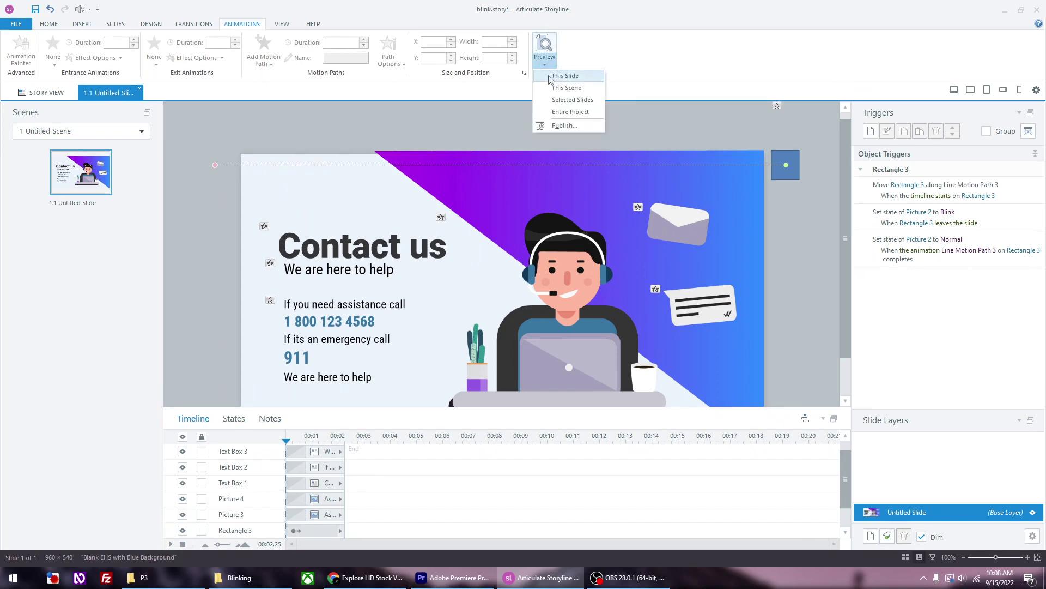
pyautogui.click(548, 77)
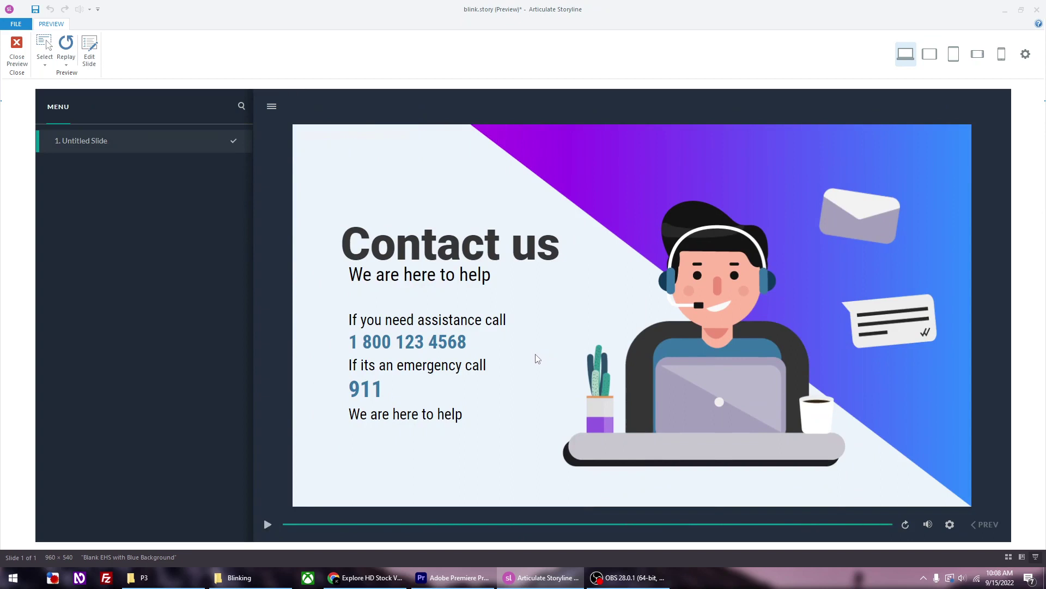
pyautogui.click(269, 525)
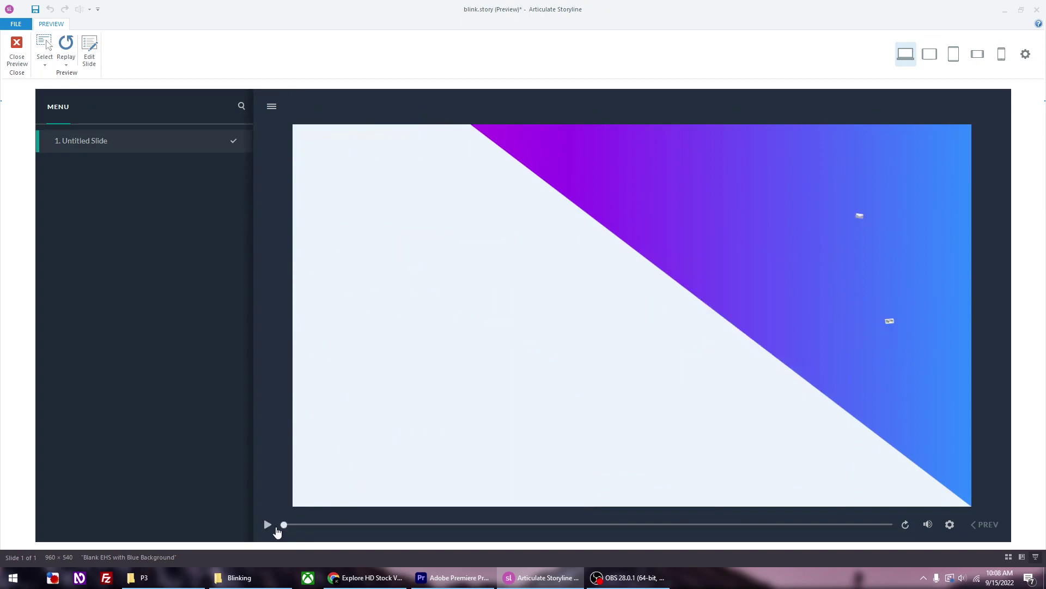
pyautogui.click(267, 525)
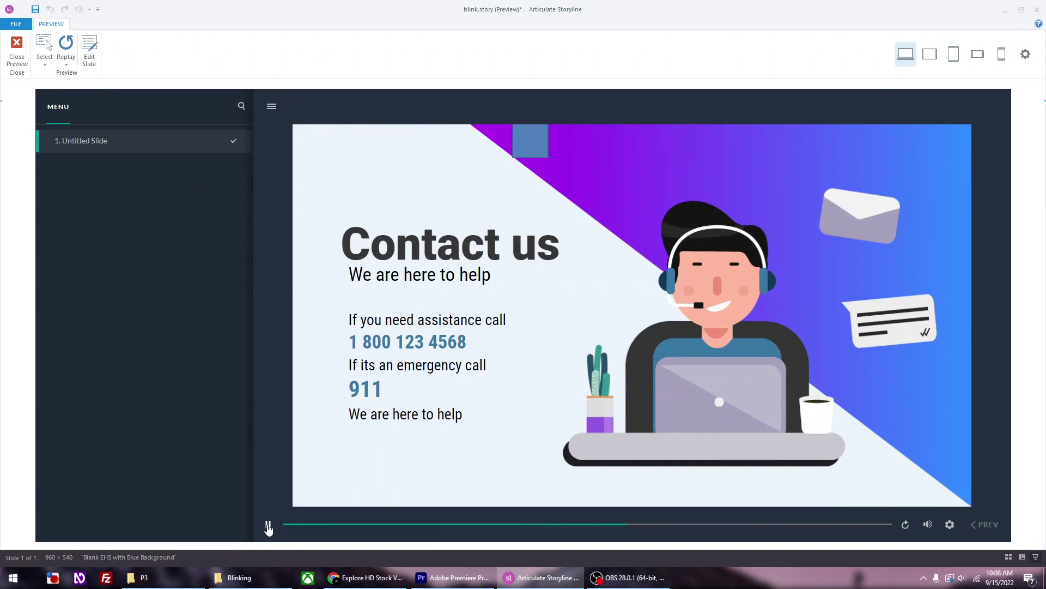
pyautogui.click(267, 525)
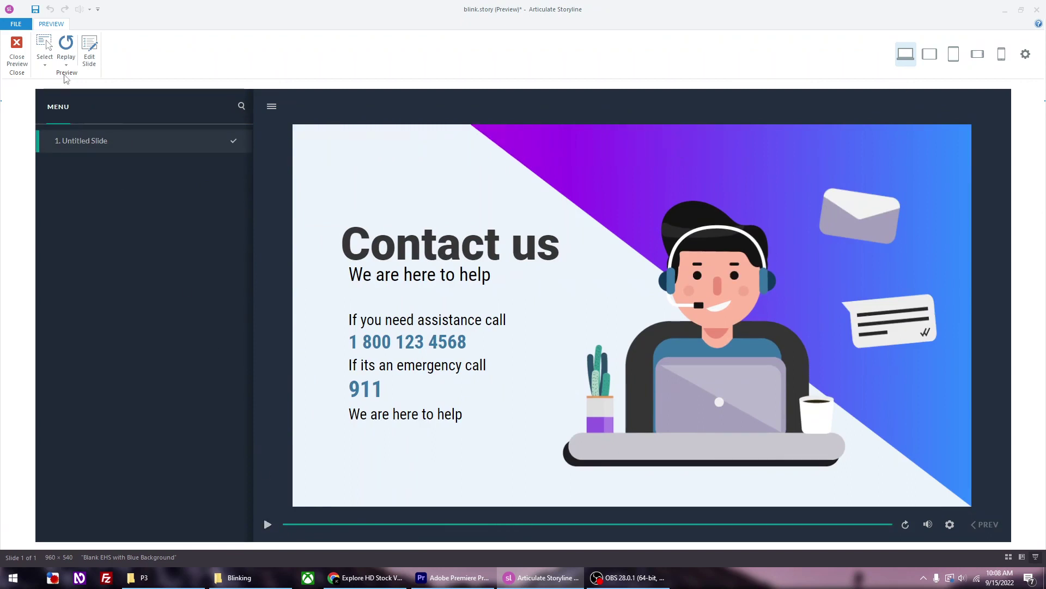
pyautogui.click(66, 61)
pyautogui.click(79, 76)
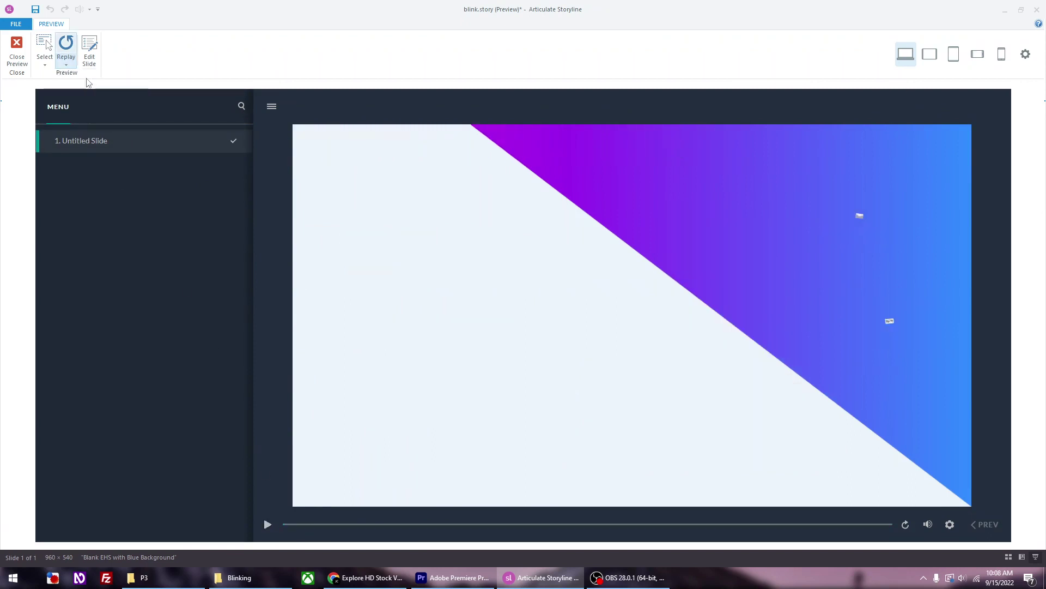
pyautogui.click(66, 61)
pyautogui.click(79, 78)
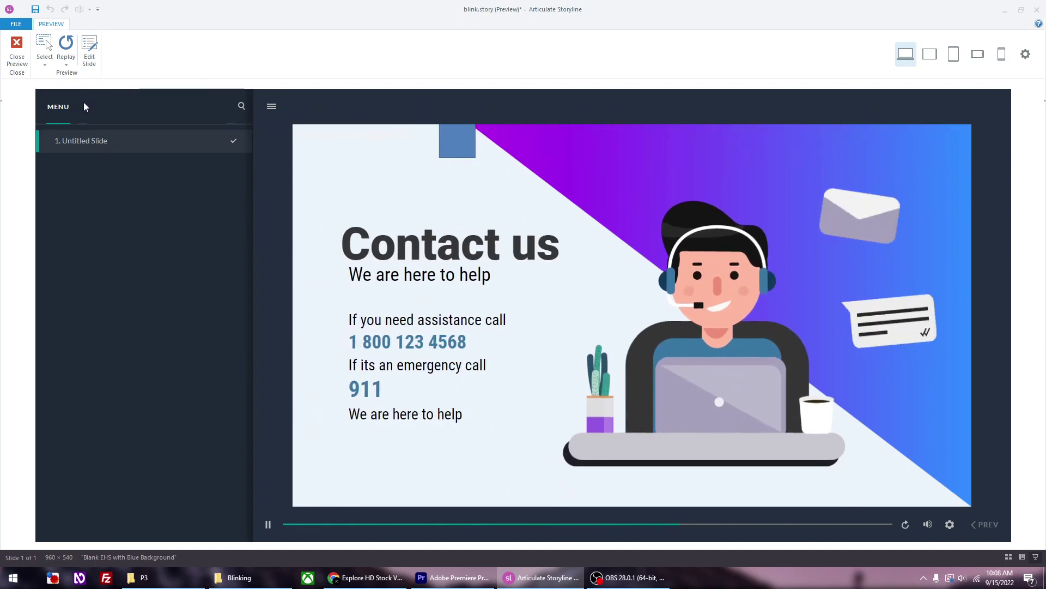
pyautogui.click(17, 54)
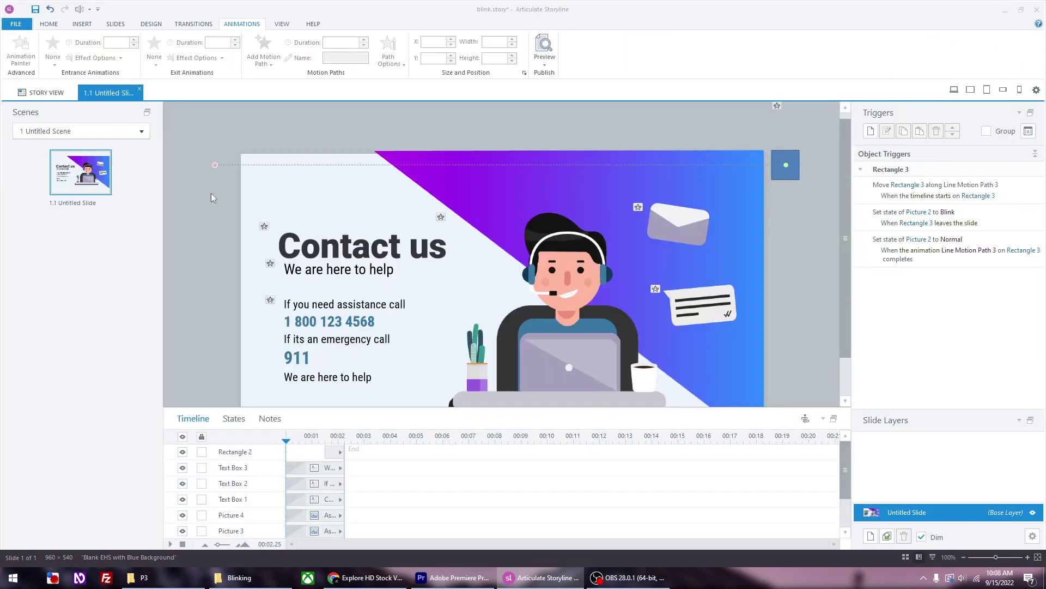
# Step: Nudge the start point of Rectangle 3's motion path slightly to the left
pyautogui.click(216, 168)
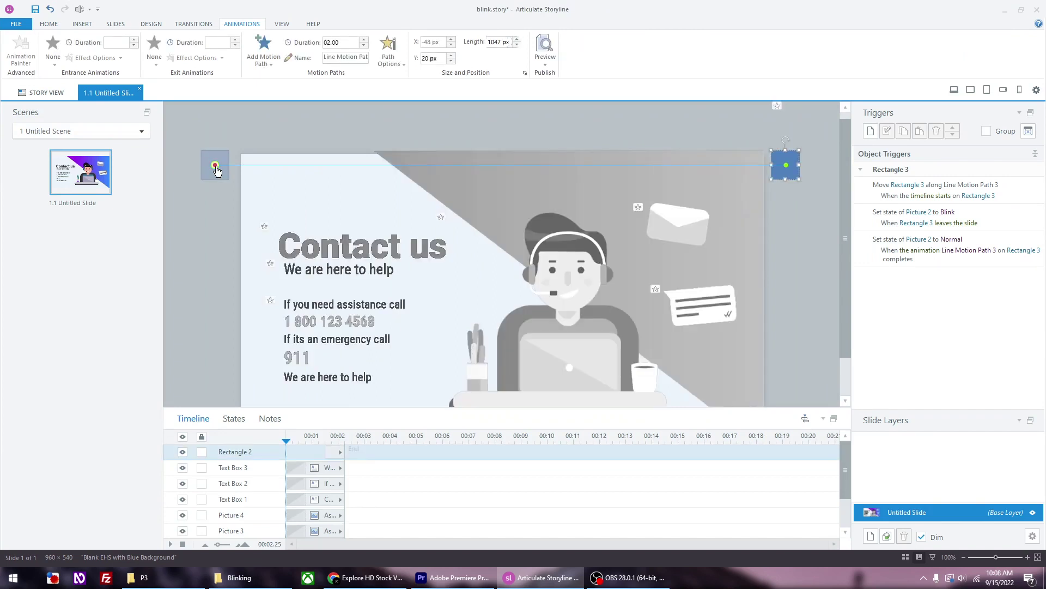
pyautogui.moveTo(213, 170); pyautogui.dragTo(211, 170)
pyautogui.click(215, 202)
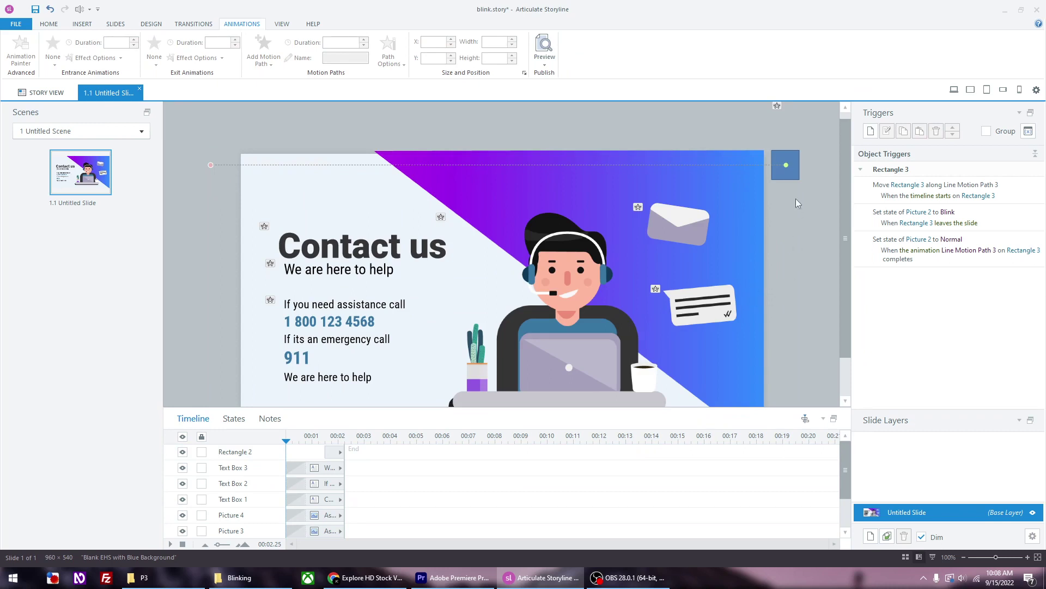
# Step: Add a Move trigger restarting Rectangle 3 on Line Motion Path 3 when that animation completes
pyautogui.click(791, 156)
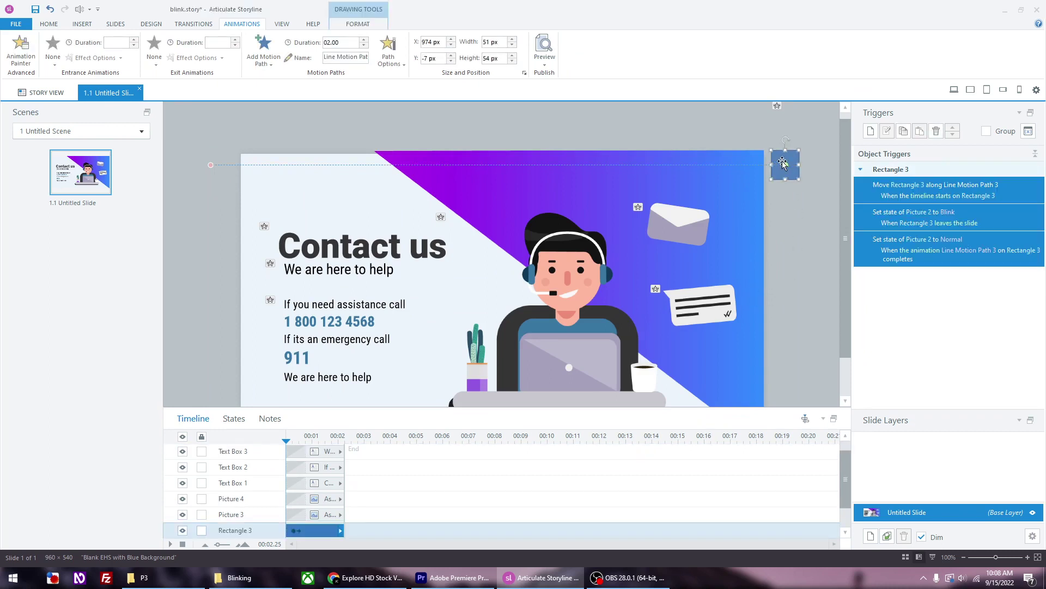
pyautogui.click(870, 131)
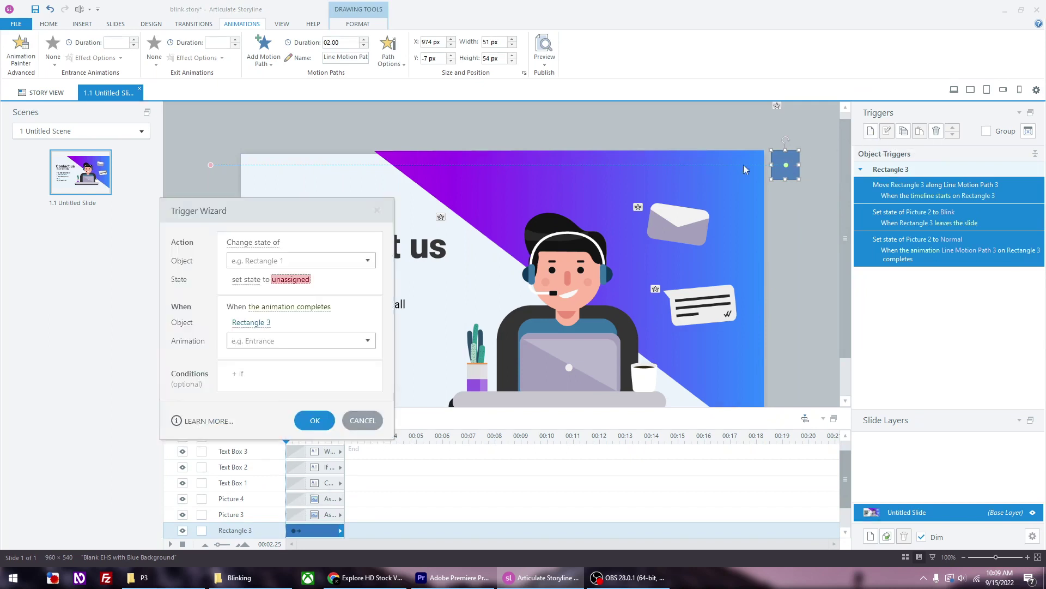
pyautogui.click(264, 251)
pyautogui.click(257, 402)
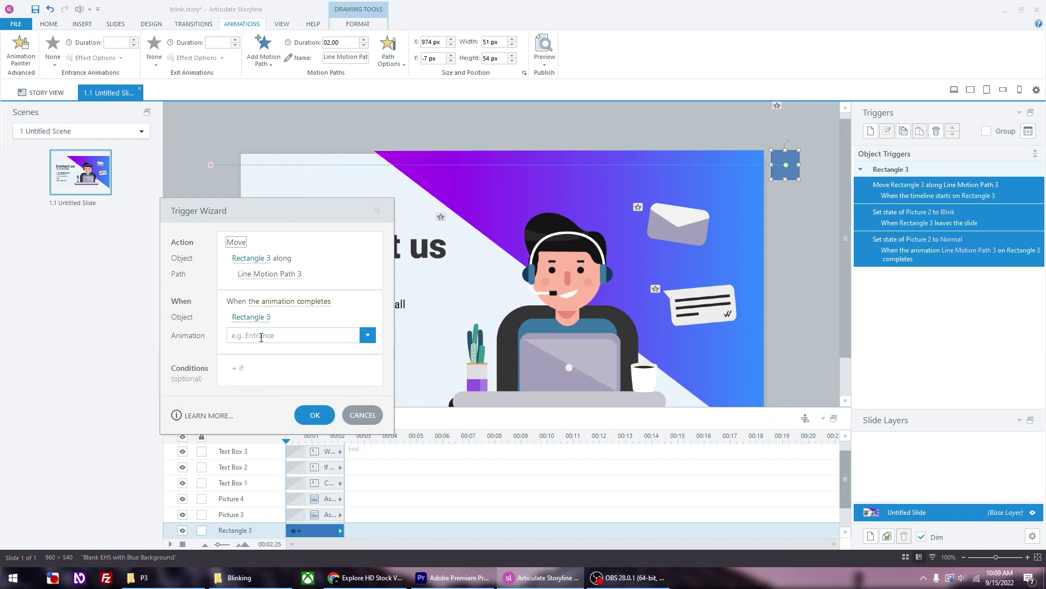
pyautogui.click(260, 318)
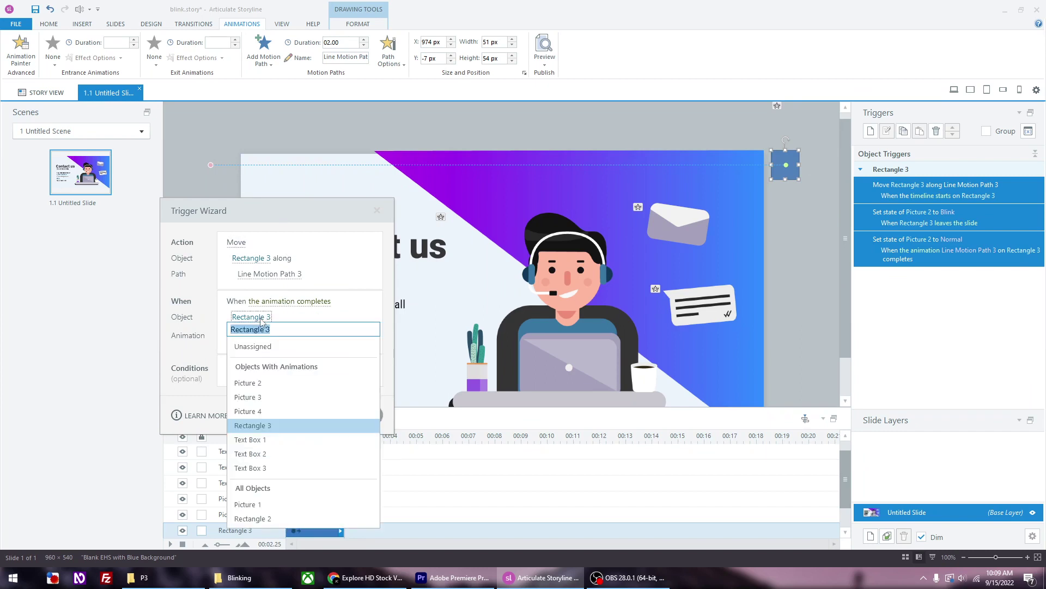
pyautogui.click(355, 312)
pyautogui.click(299, 336)
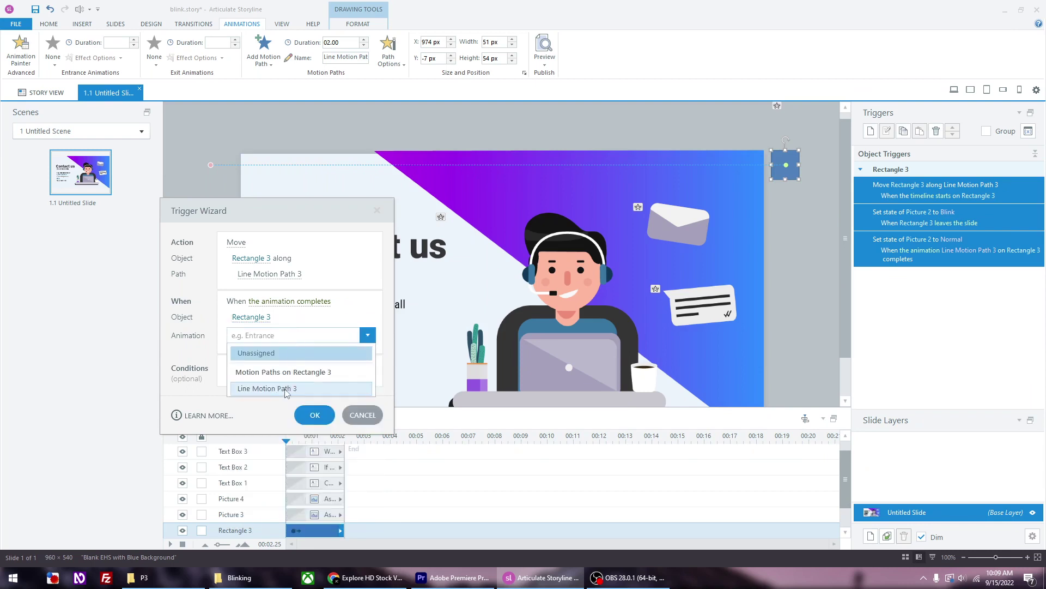
pyautogui.click(285, 389)
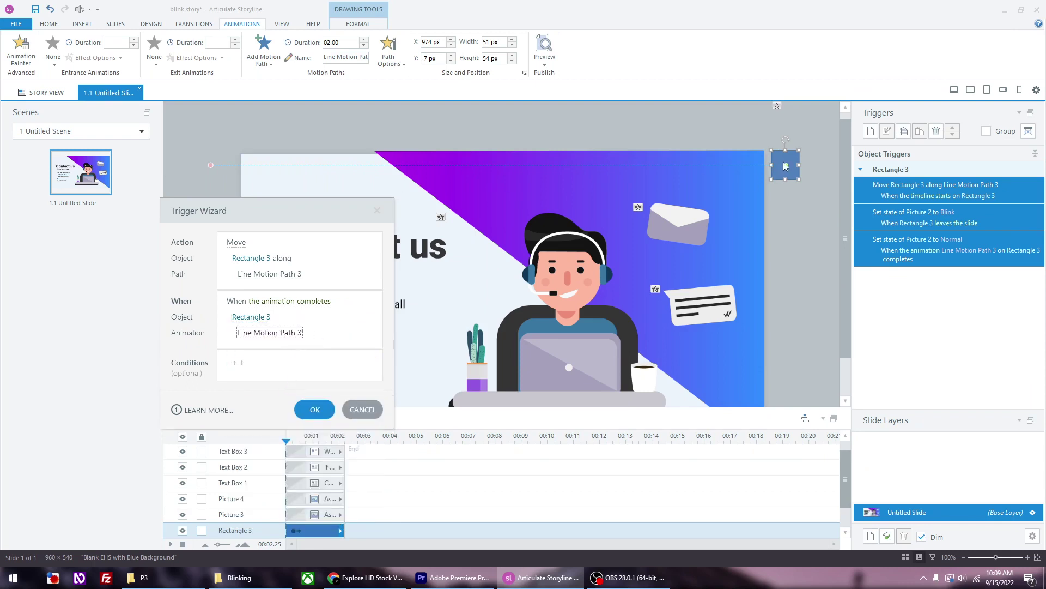
pyautogui.click(315, 412)
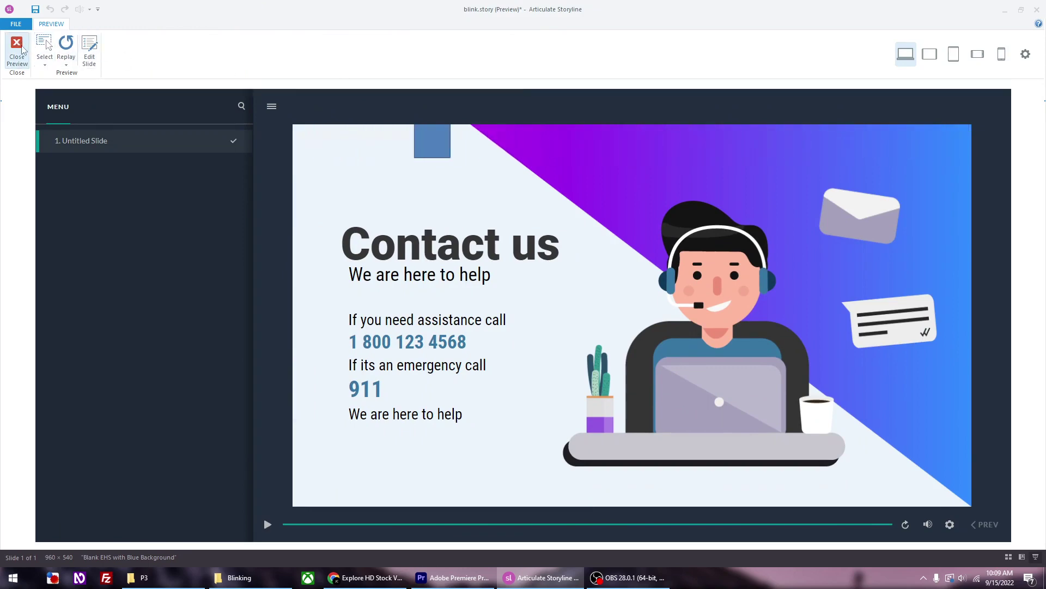
pyautogui.click(24, 48)
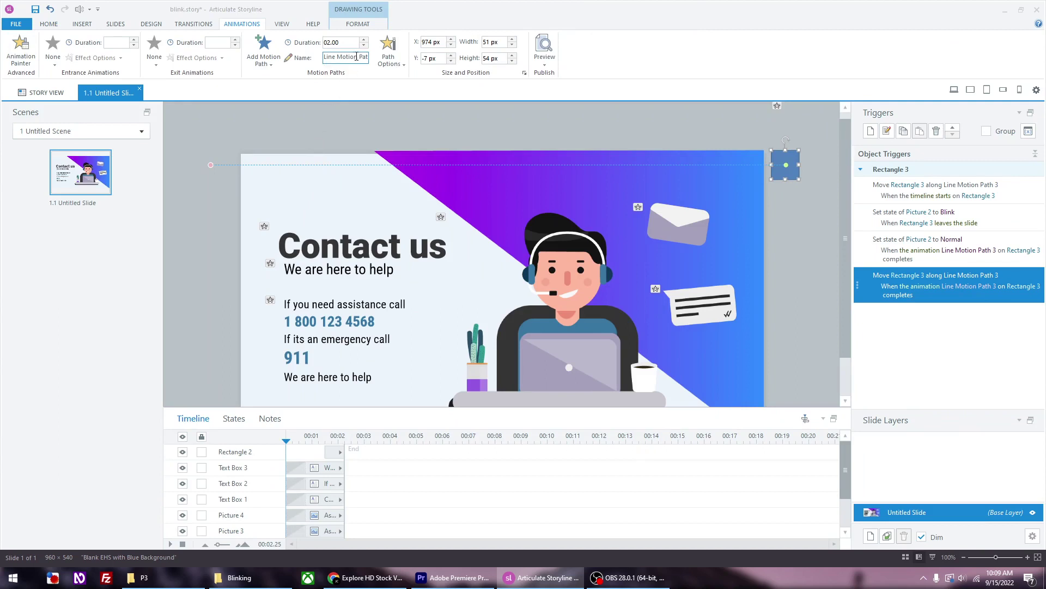
# Step: Set Rectangle 3's motion path duration to 3.5 seconds and preview the slide
pyautogui.click(349, 42)
pyautogui.write('2')
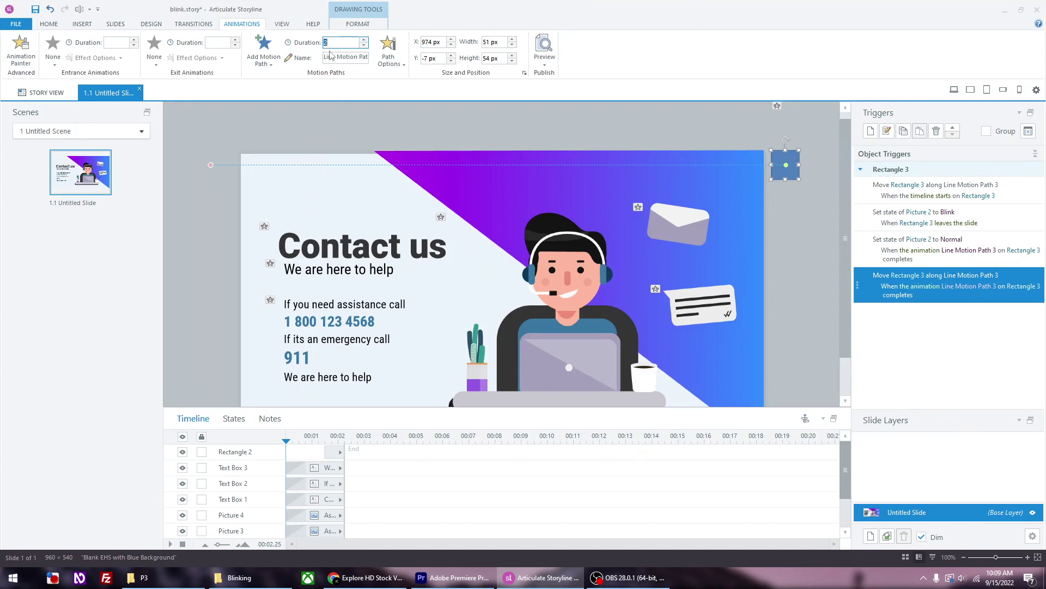
pyautogui.write('3.5')
pyautogui.press('Return')
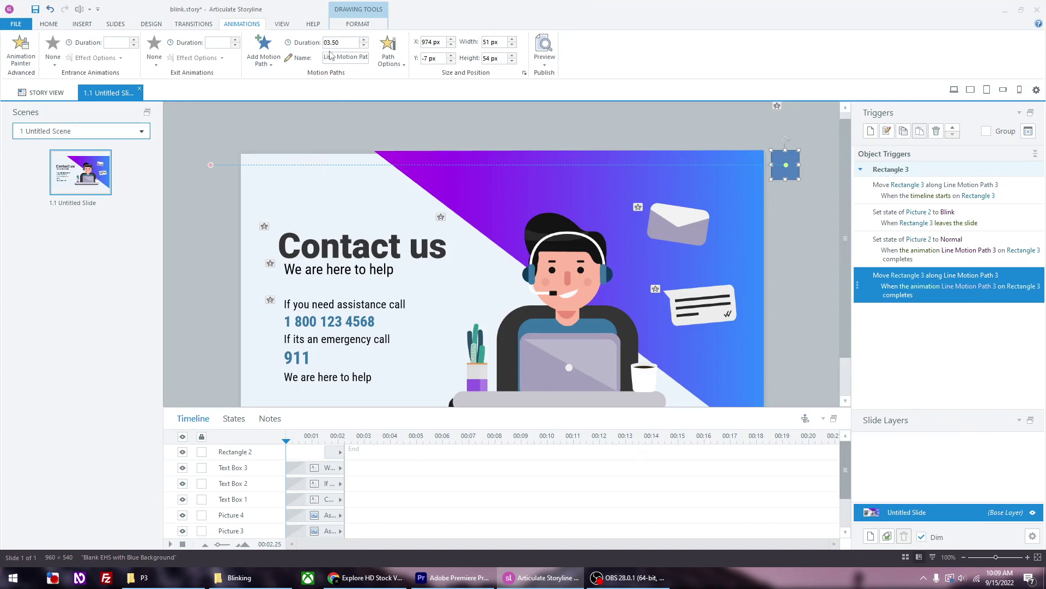
pyautogui.click(227, 187)
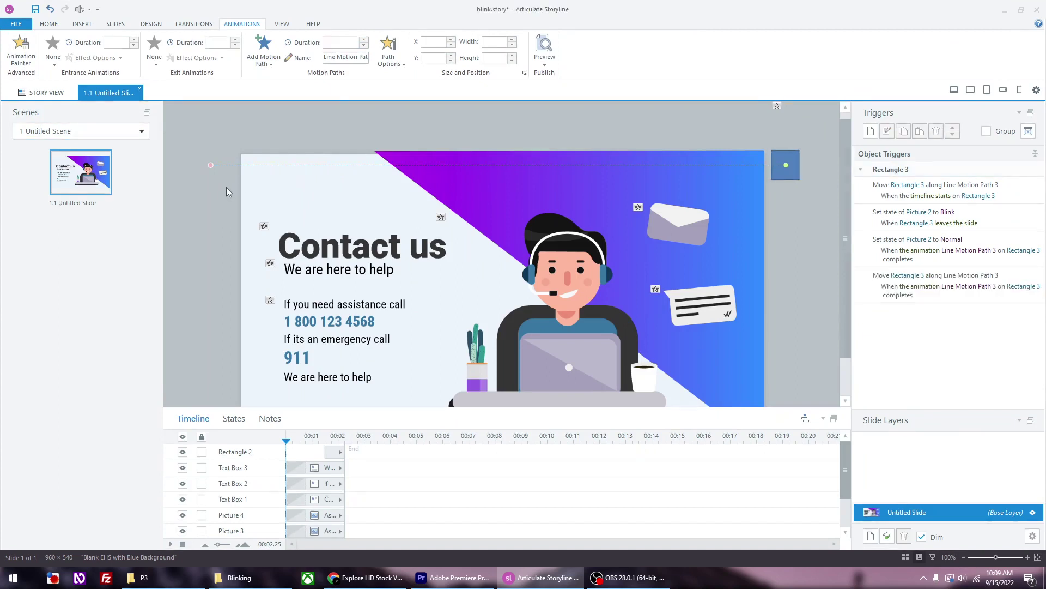
pyautogui.press('F12')
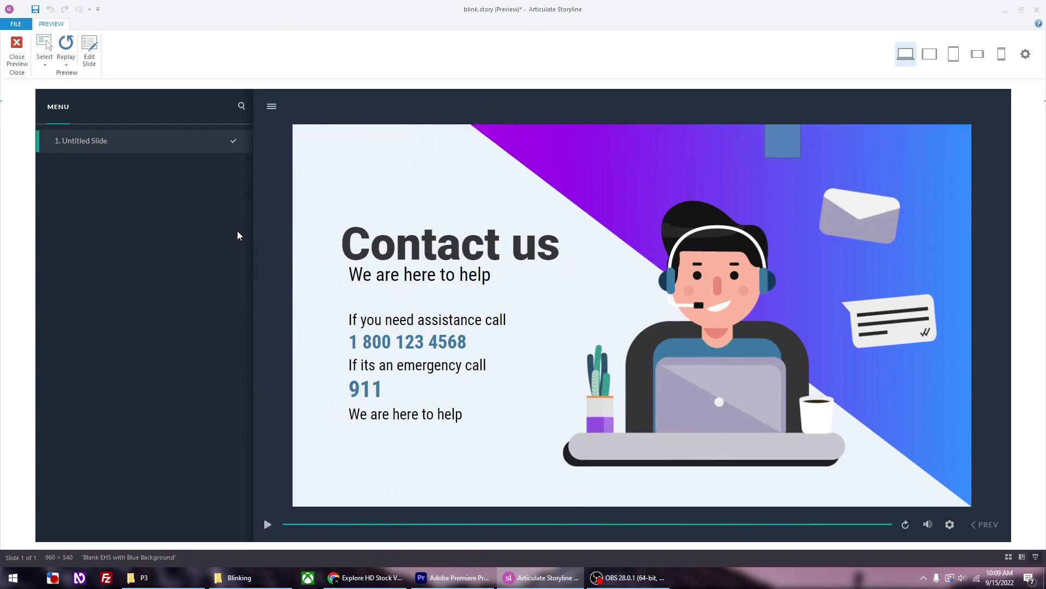
pyautogui.click(16, 52)
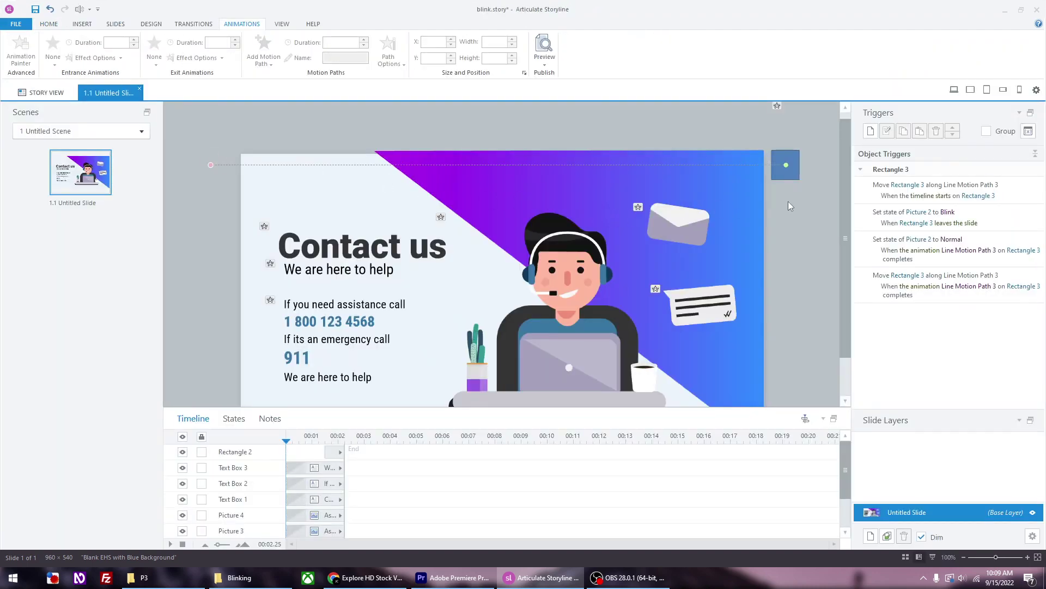
# Step: Give Rectangle 3 no outline and 100% fill transparency, then preview with F12
pyautogui.click(792, 178)
pyautogui.doubleClick(779, 164)
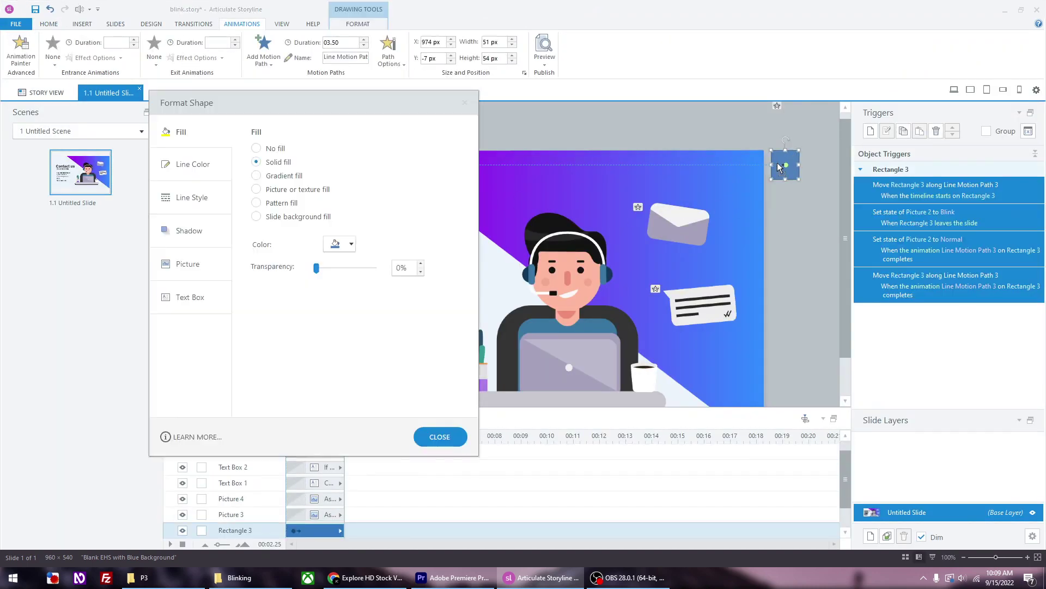
pyautogui.click(210, 166)
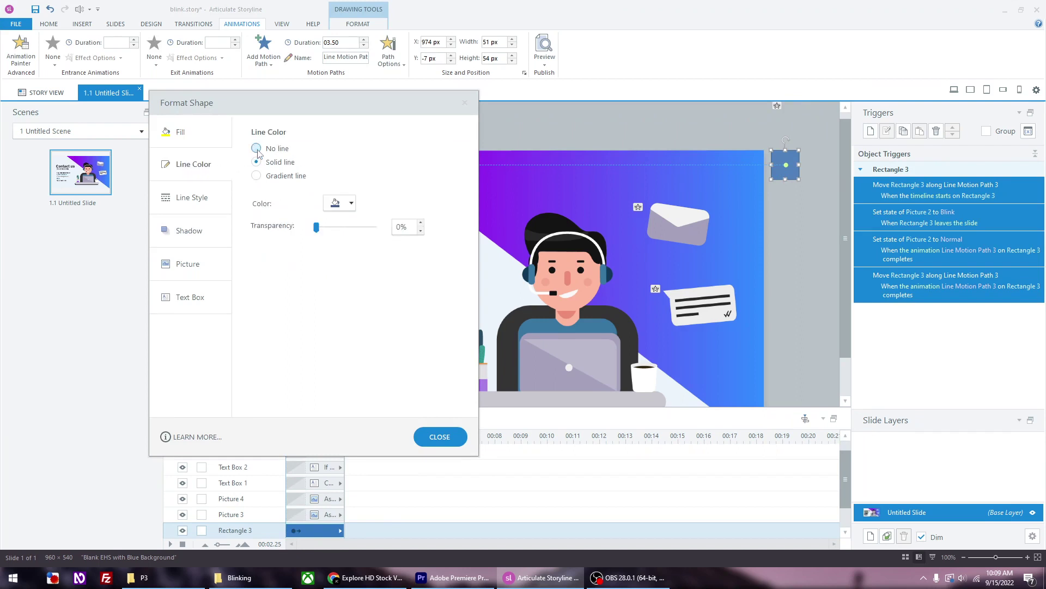
pyautogui.click(212, 145)
pyautogui.moveTo(316, 268); pyautogui.dragTo(429, 269)
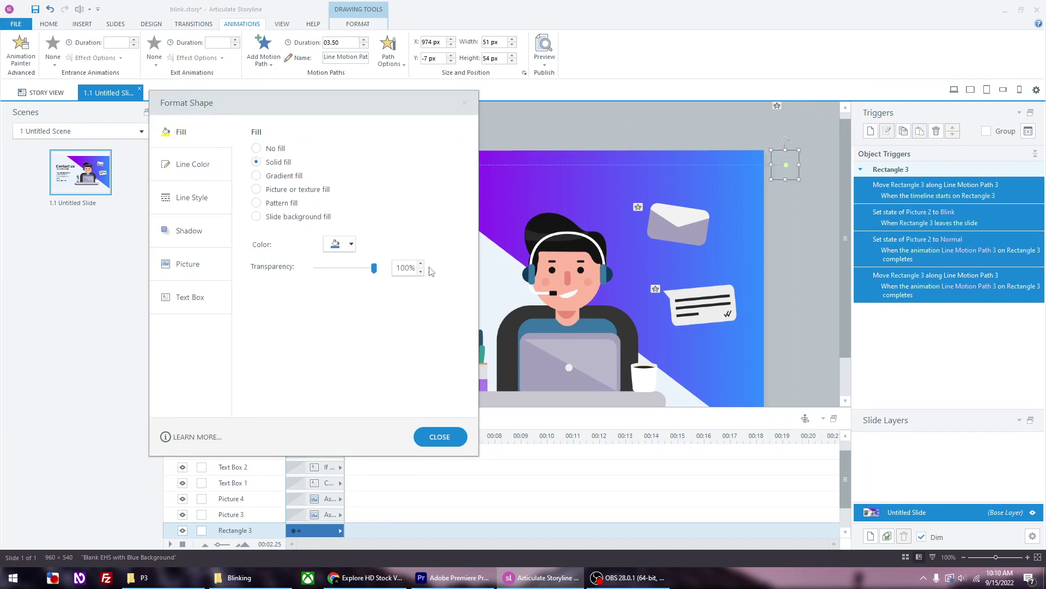
pyautogui.click(439, 436)
pyautogui.click(794, 298)
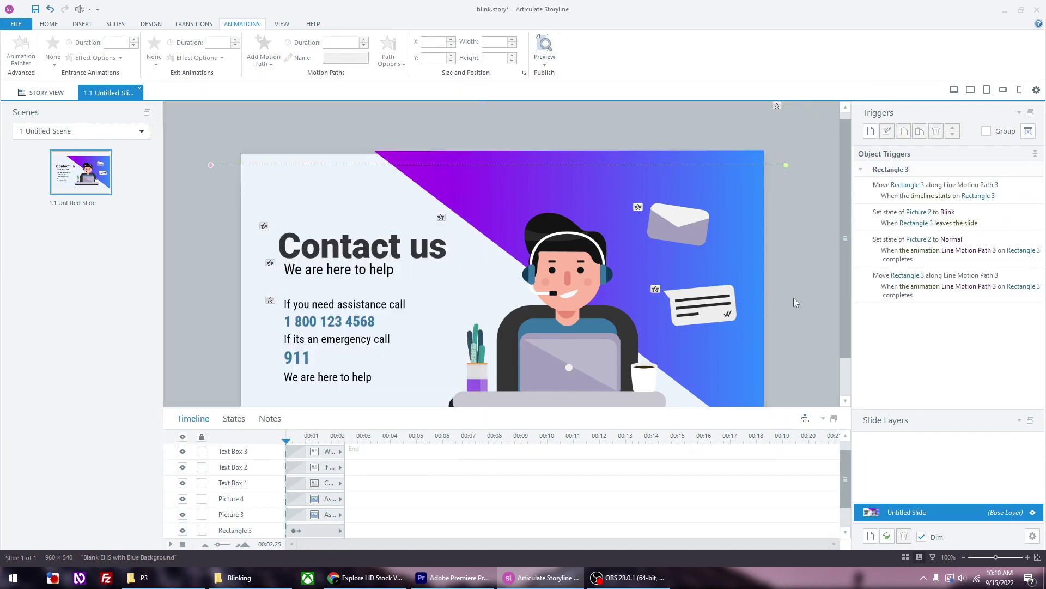
pyautogui.press('F12')
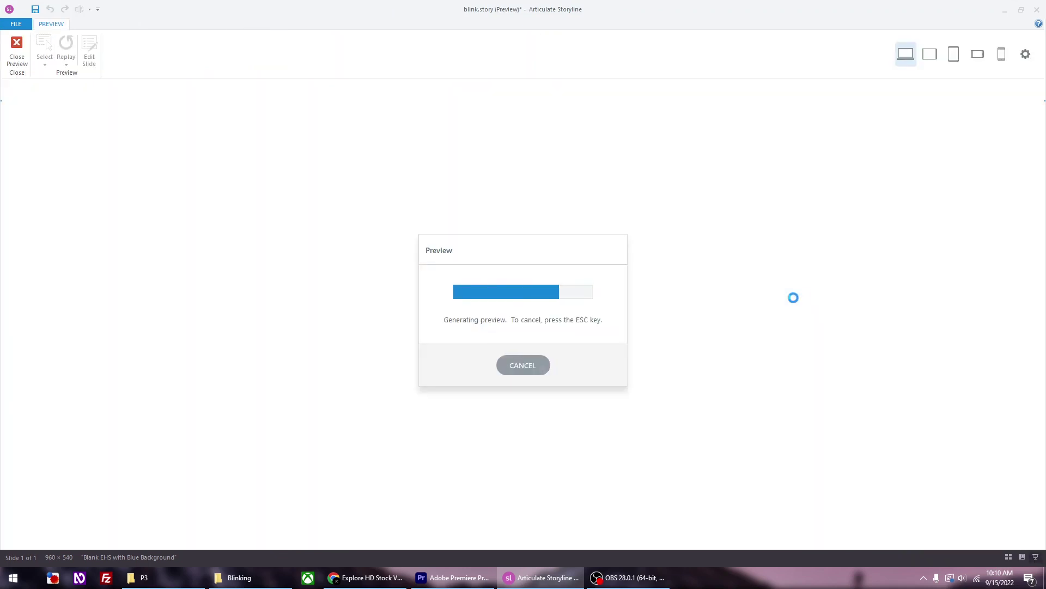